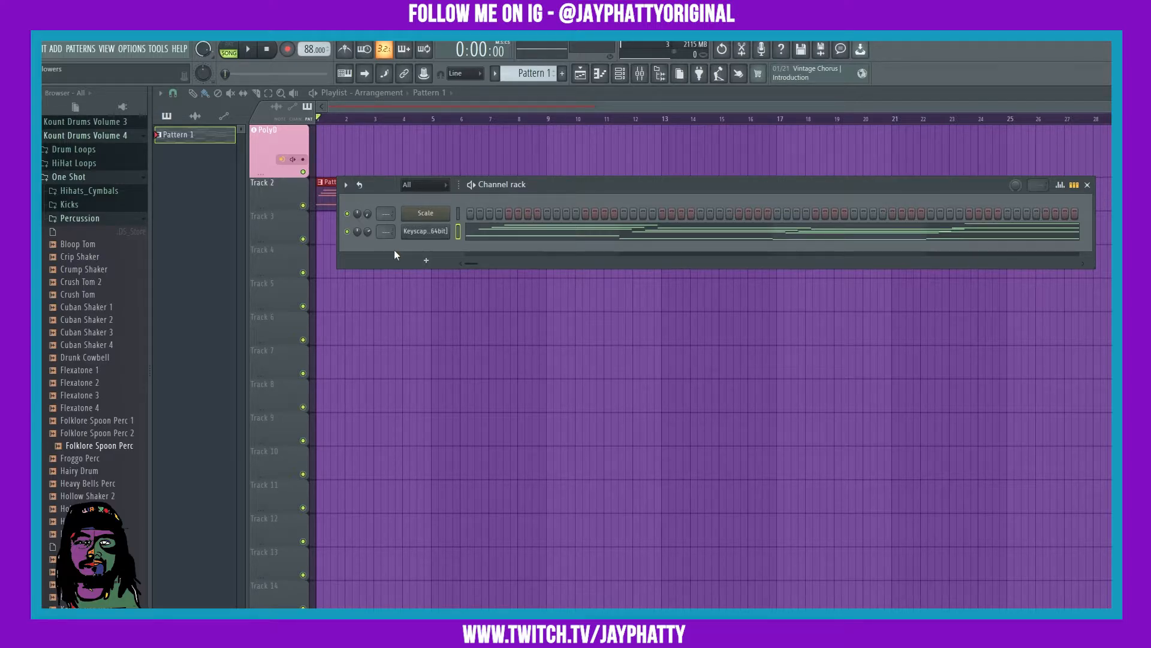
- Listen to the Keyscape melody in Pattern 1 and stop playback
click(259, 55)
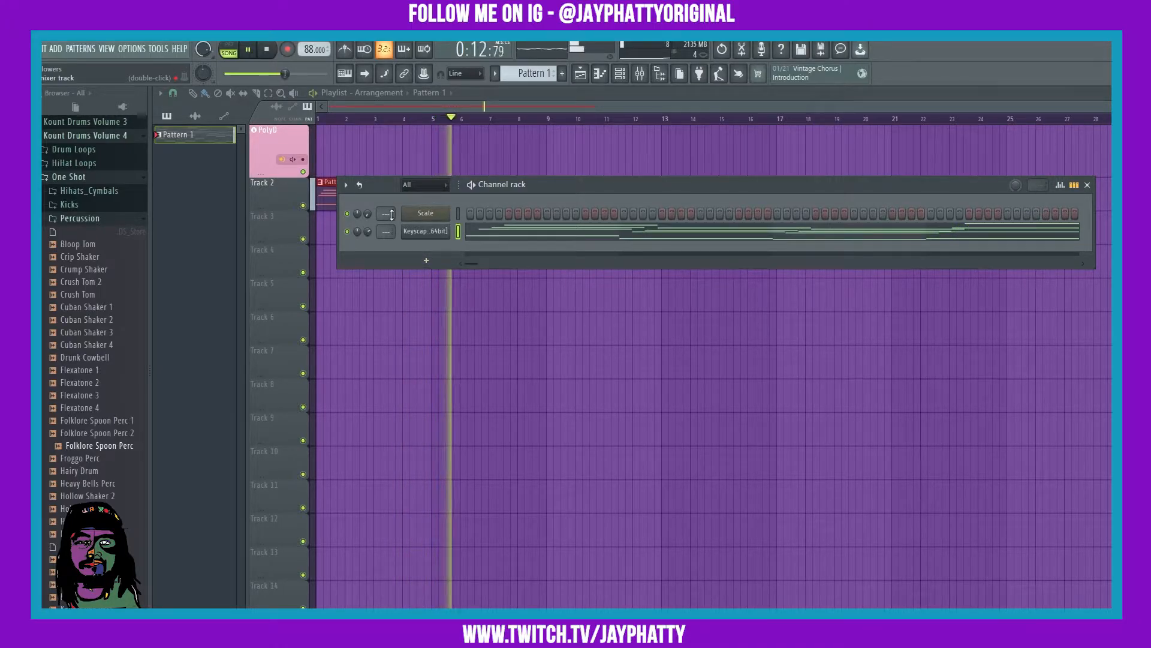
click(270, 50)
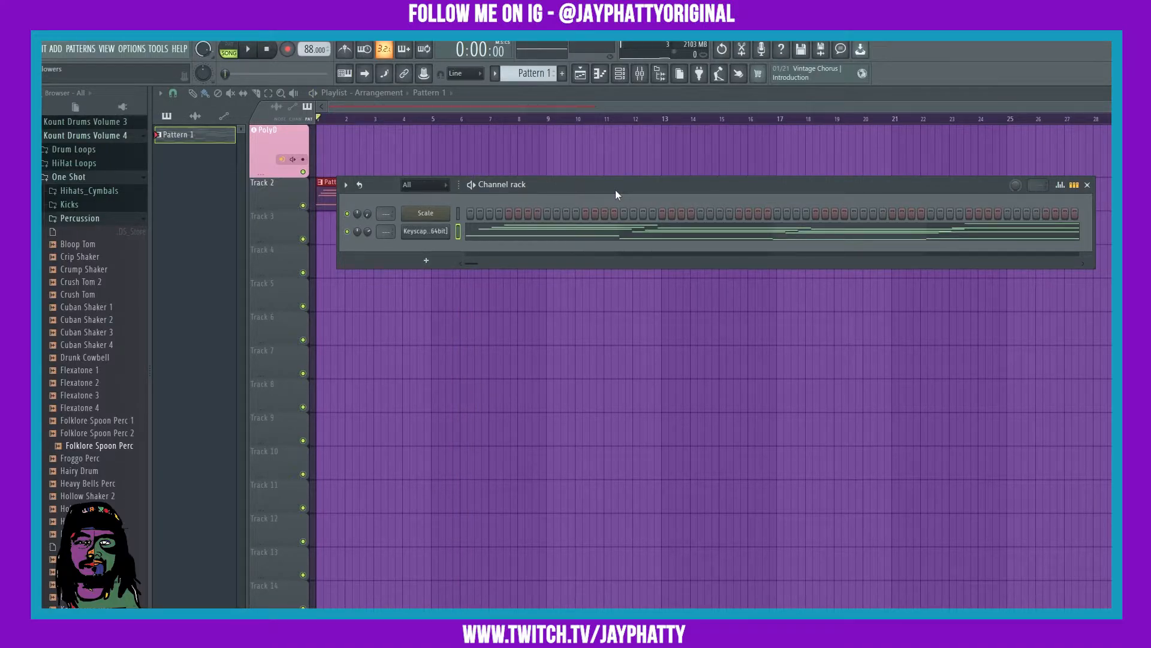
- Add a Kontakt instrument channel to the channel rack and move its window clear of the channel list
click(437, 264)
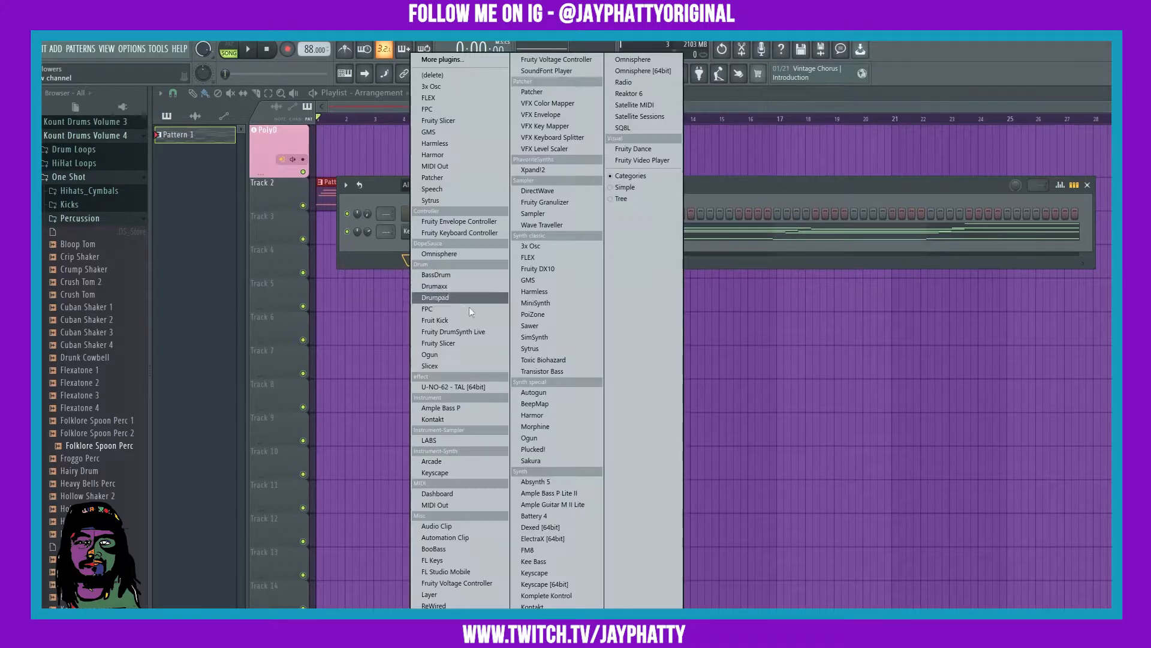
click(533, 606)
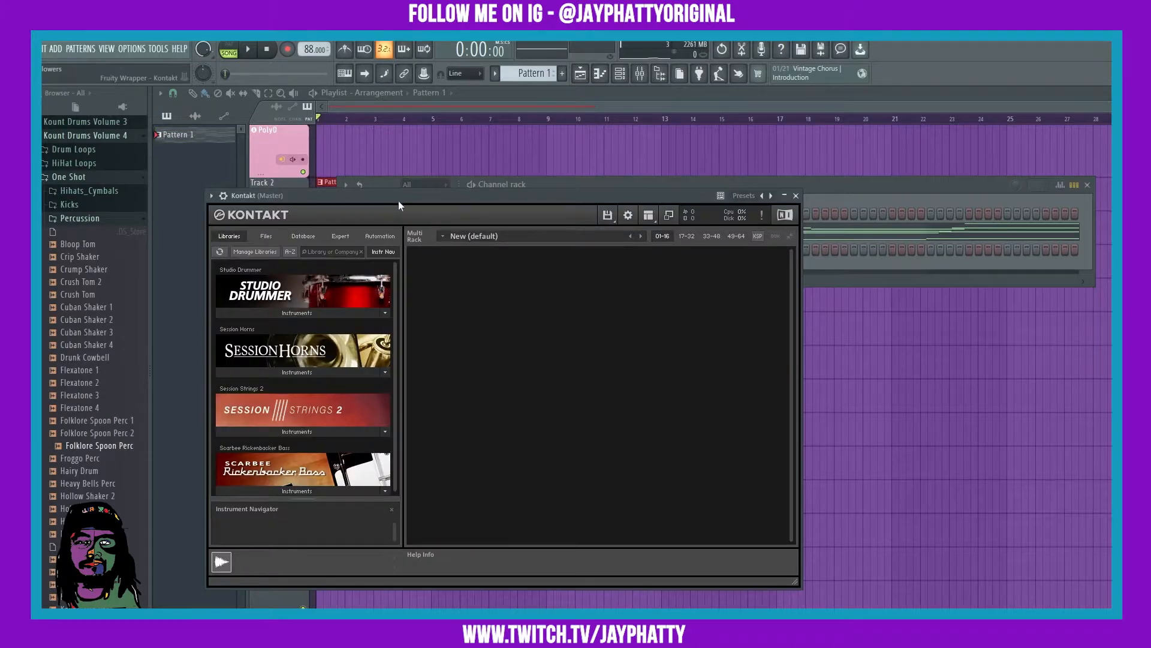
drag(399, 201, 562, 152)
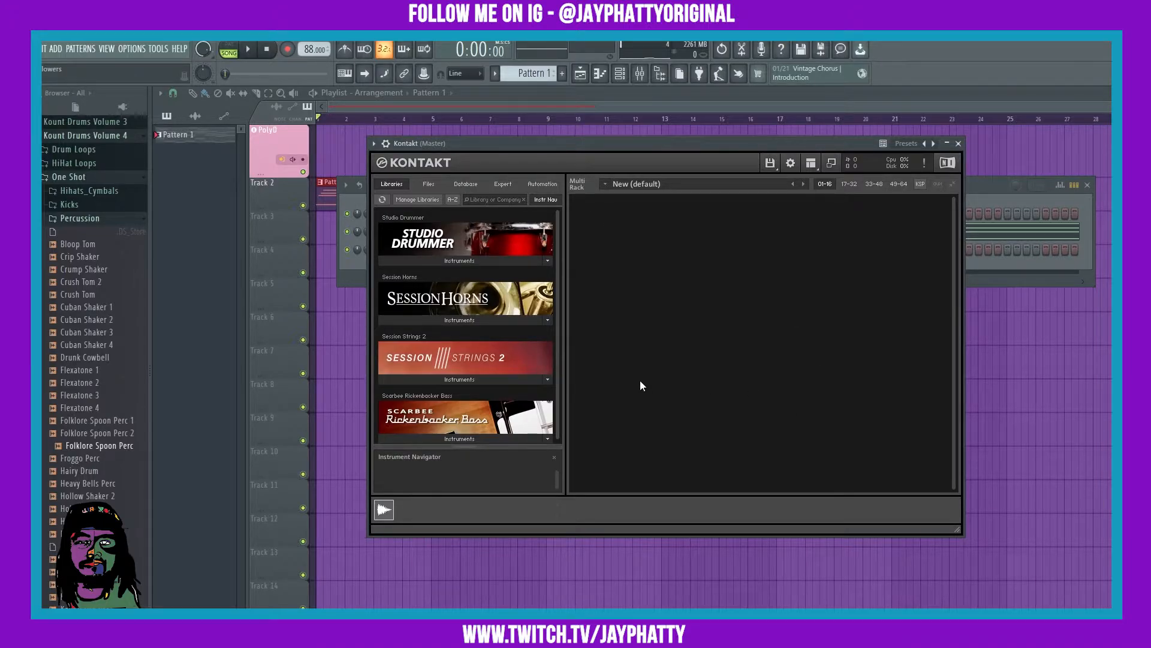
- Load the Scarbee Rickenbacker Bass.nki instrument from the Scarbee Rickenbacker Bass library into Kontakt
scroll(509, 327, down, 1)
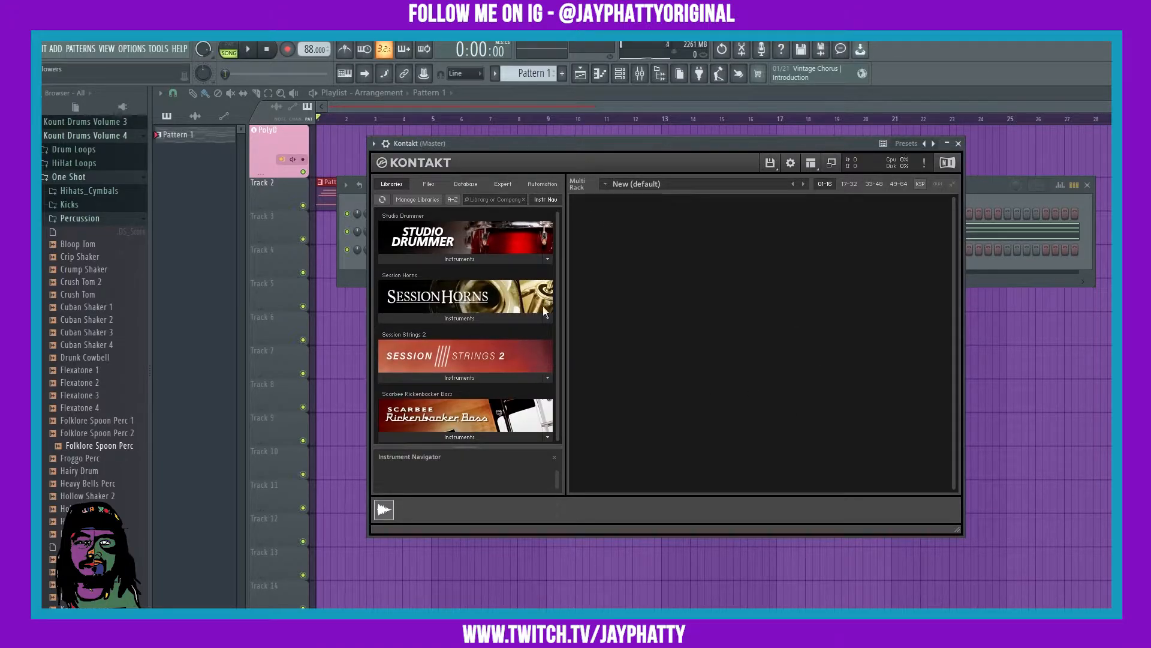
click(551, 437)
click(516, 441)
click(518, 438)
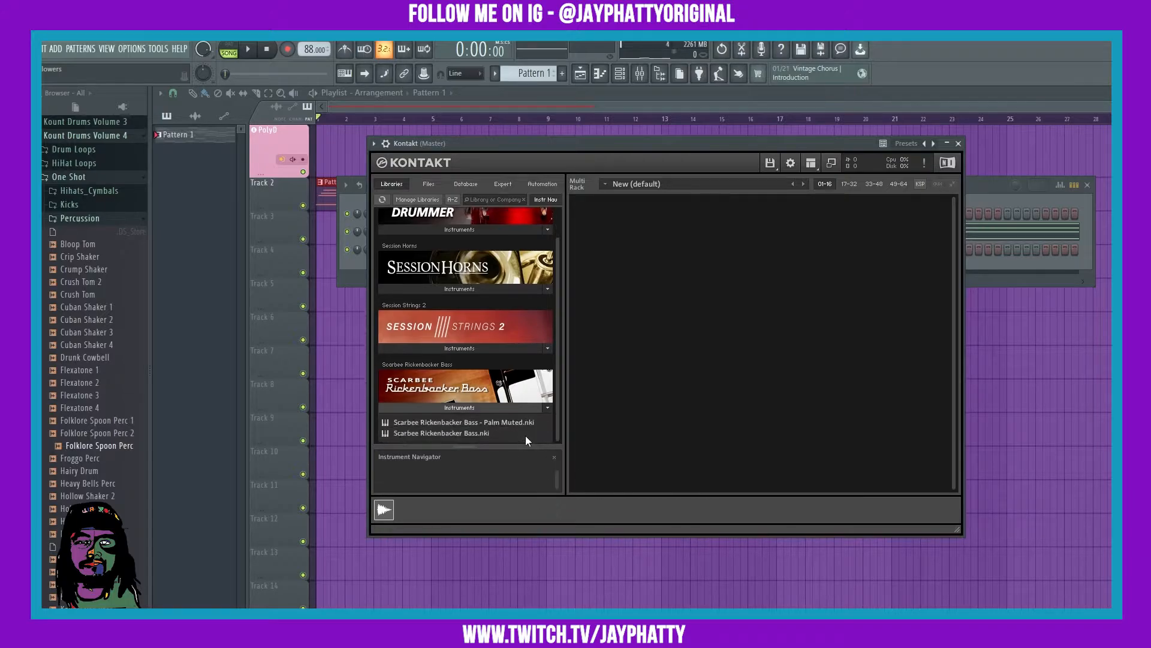
double_click(462, 433)
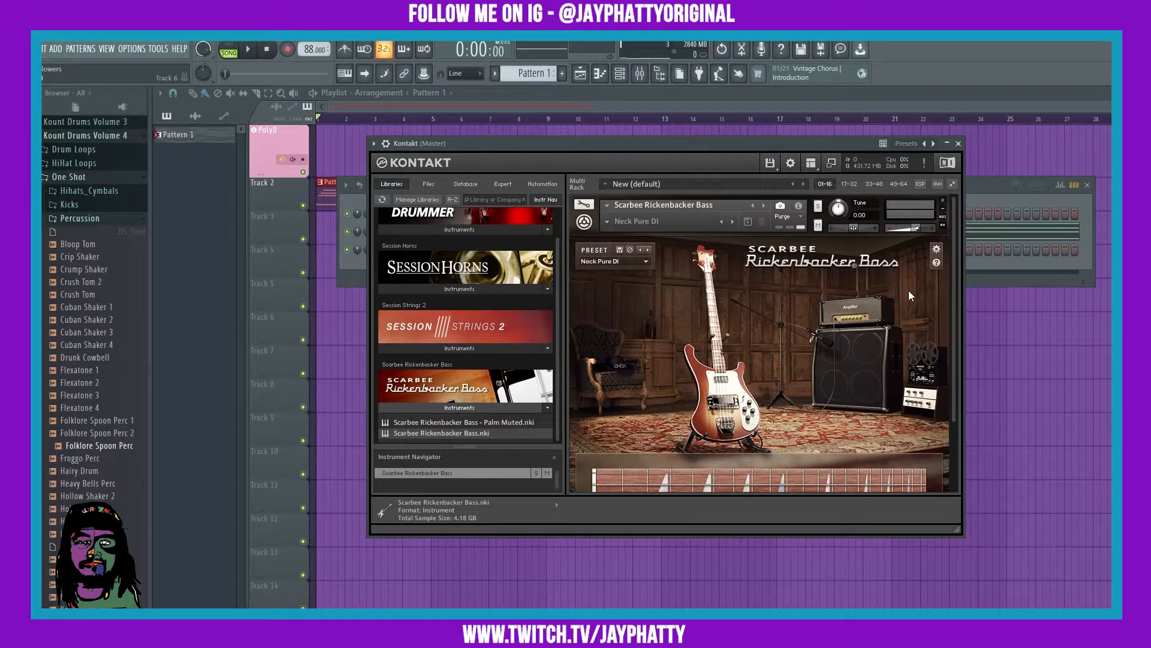
- Set the bass's Player Profile to Soul & Funk in its performance settings and close Kontakt
click(938, 250)
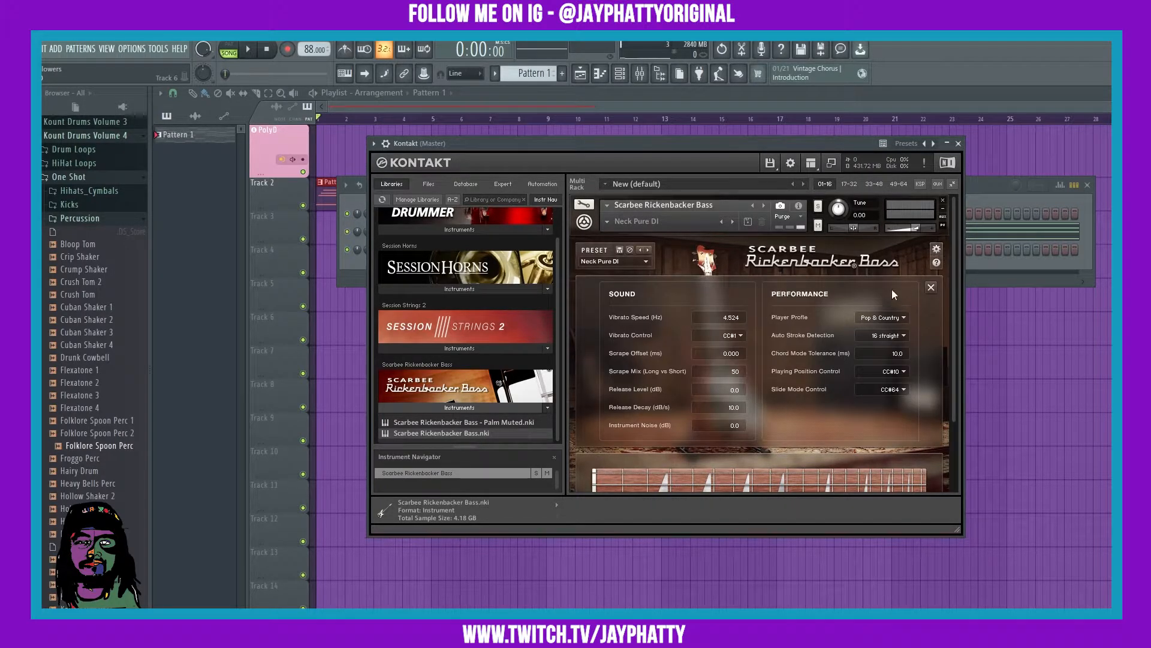
click(875, 317)
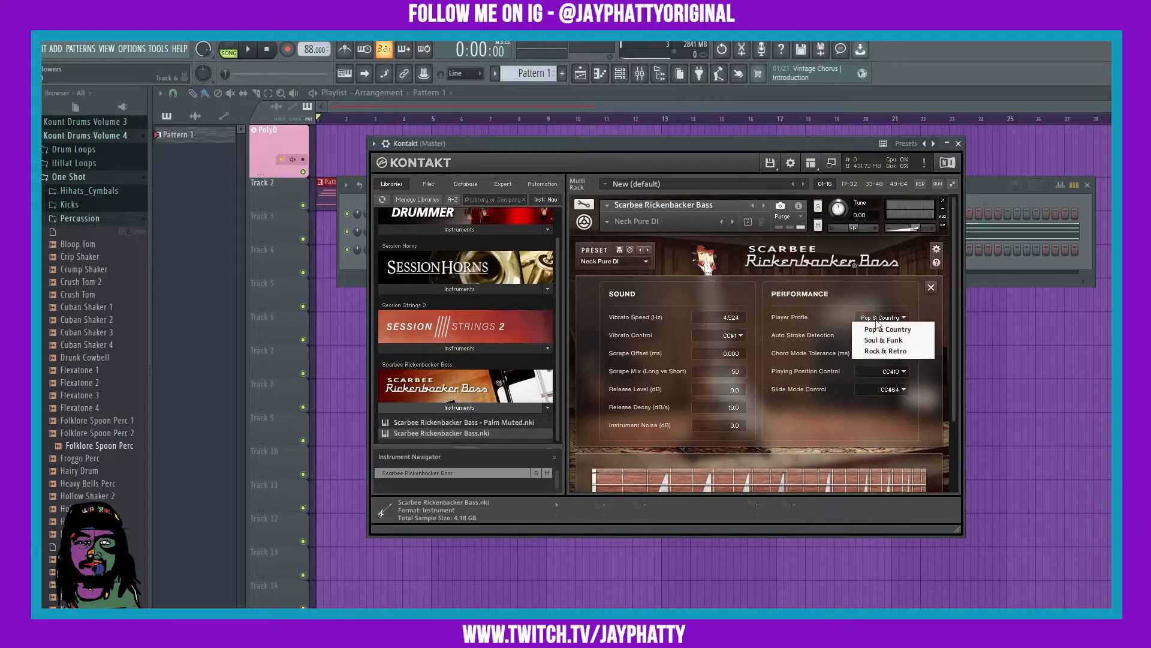
click(880, 340)
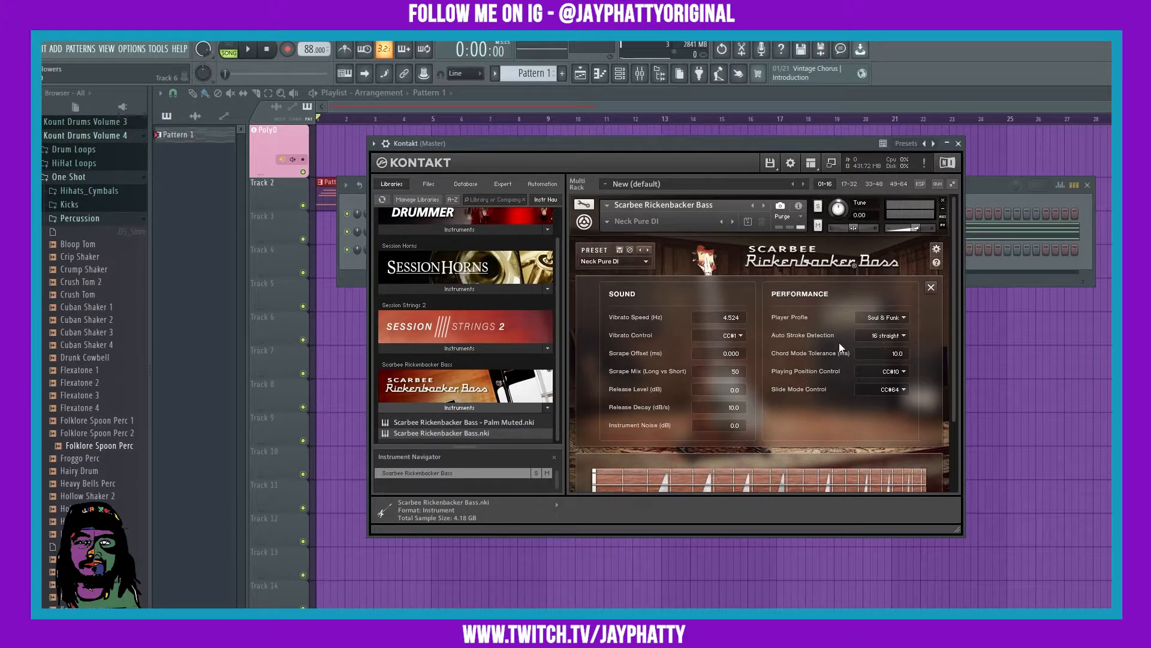
click(934, 285)
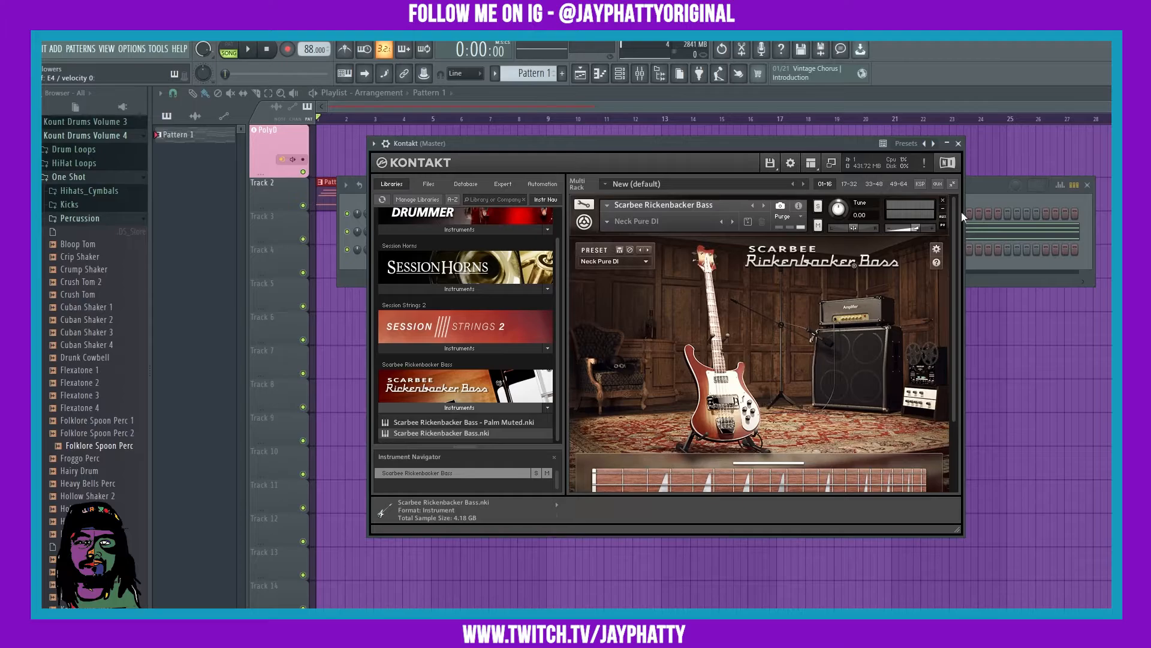
click(958, 143)
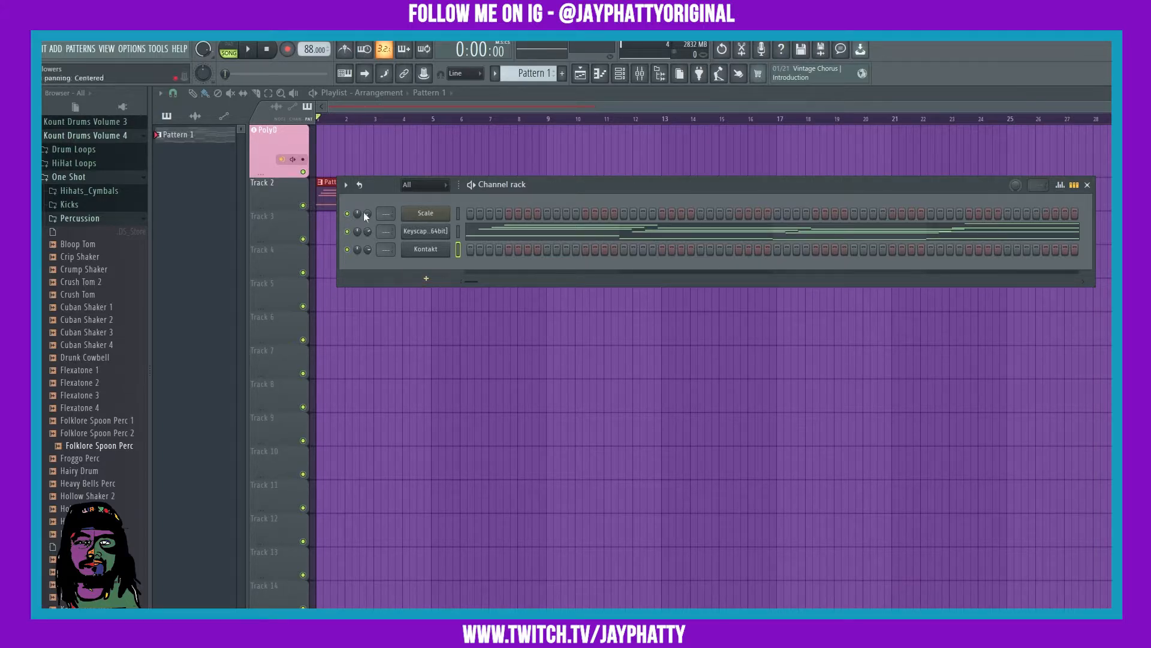
- Switch to the empty Pattern 2 and place it on Track 3, extended to 8 bars beneath the Pattern 1 clip
drag(556, 185, 563, 310)
scroll(541, 70, up, 1)
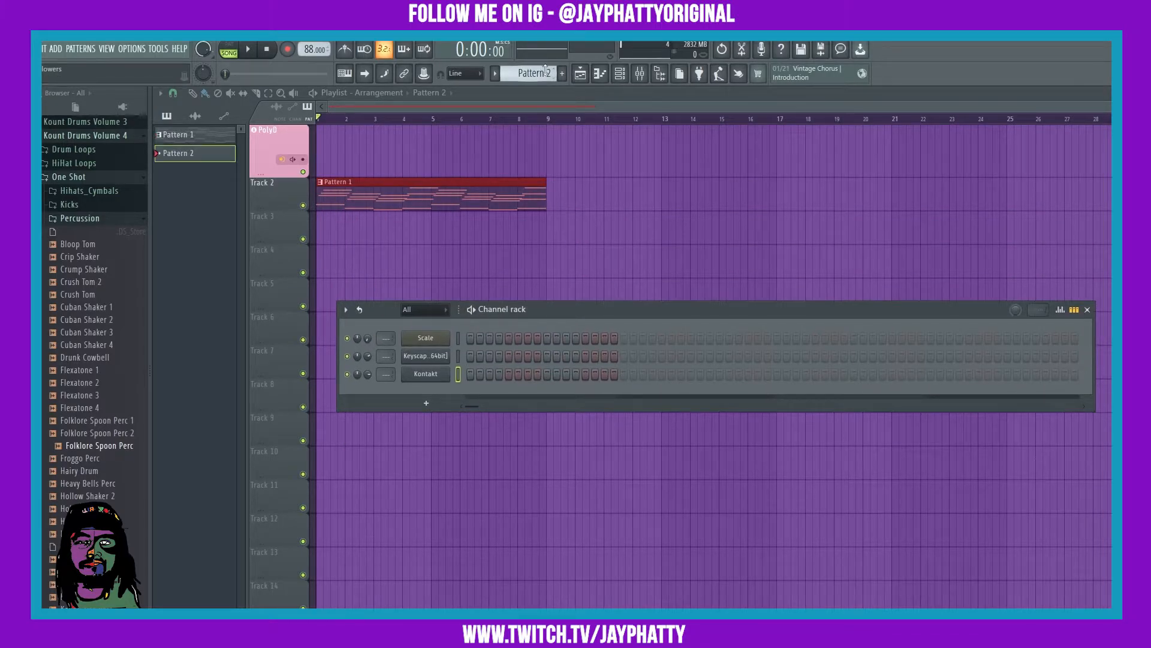
click(340, 223)
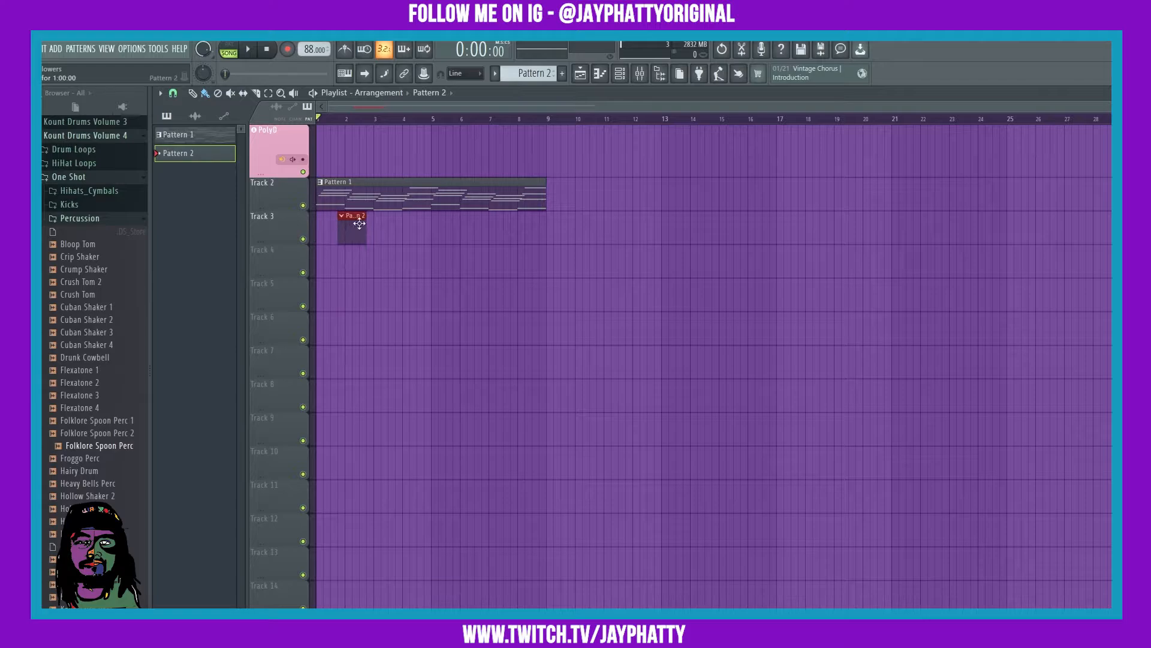
drag(359, 223, 541, 227)
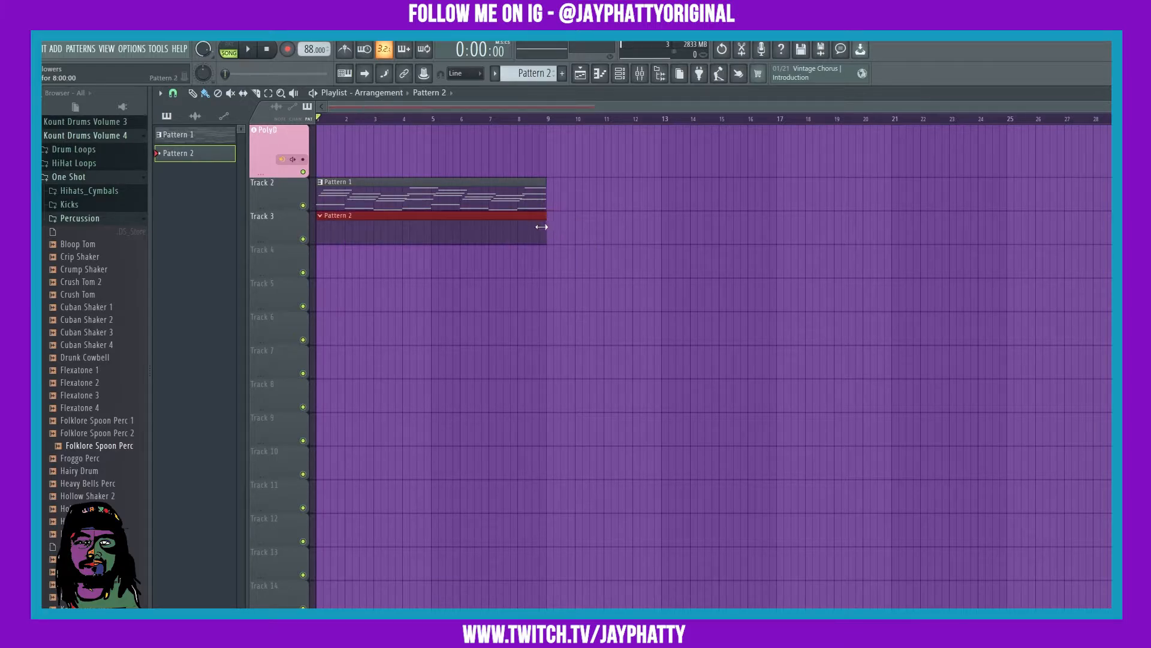
- Copy the low D4, A3 and G3 notes from the Keyscape piano roll in Pattern 1
click(621, 81)
click(179, 135)
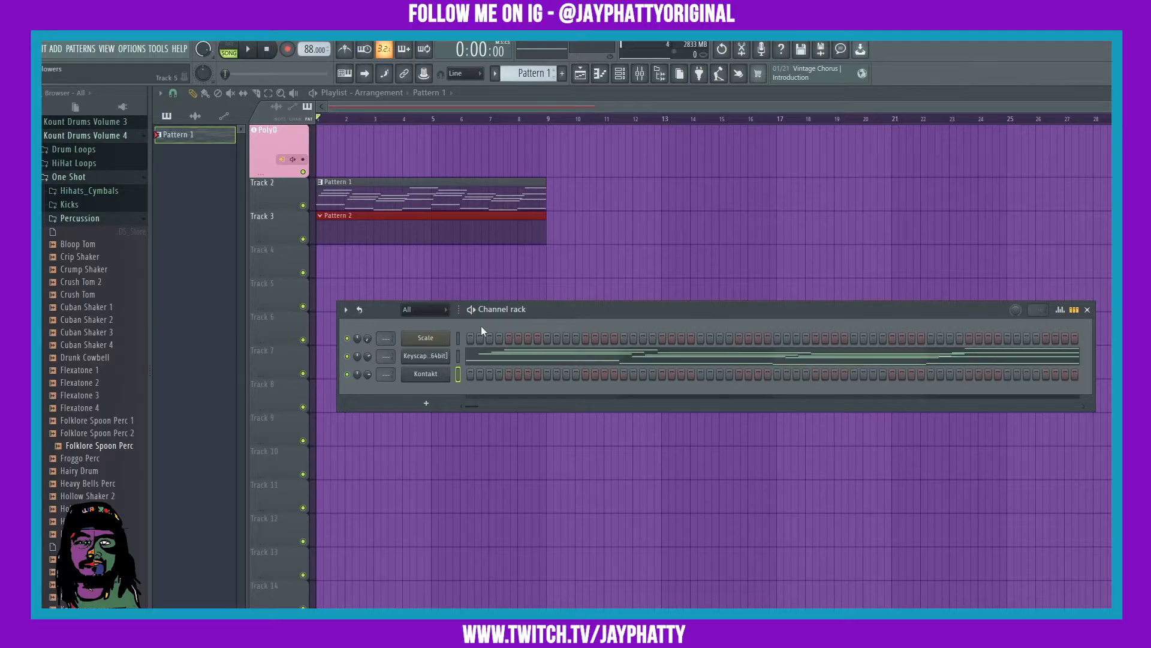
right_click(440, 361)
click(469, 355)
scroll(649, 360, down, 2)
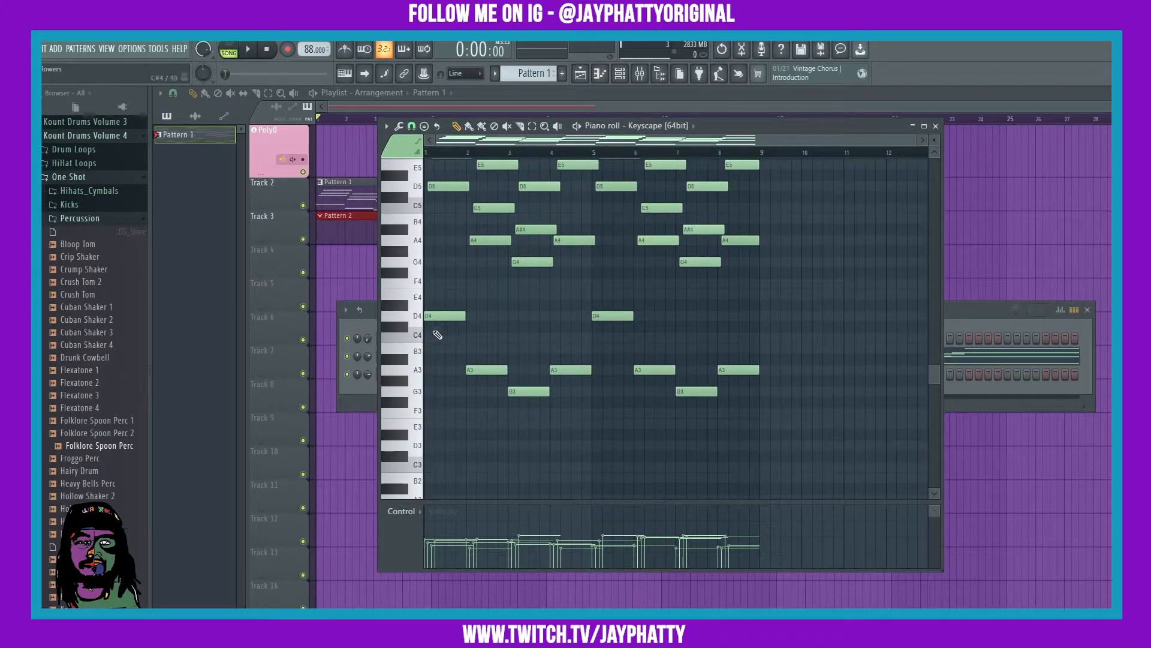
drag(751, 418, 440, 303)
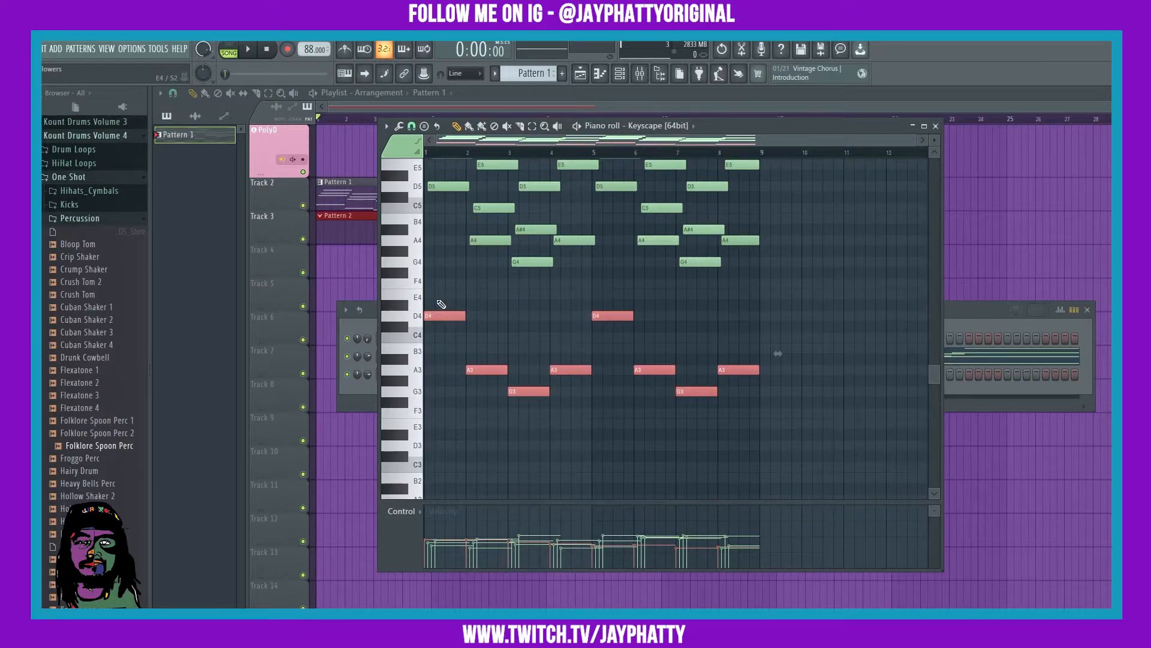
click(935, 126)
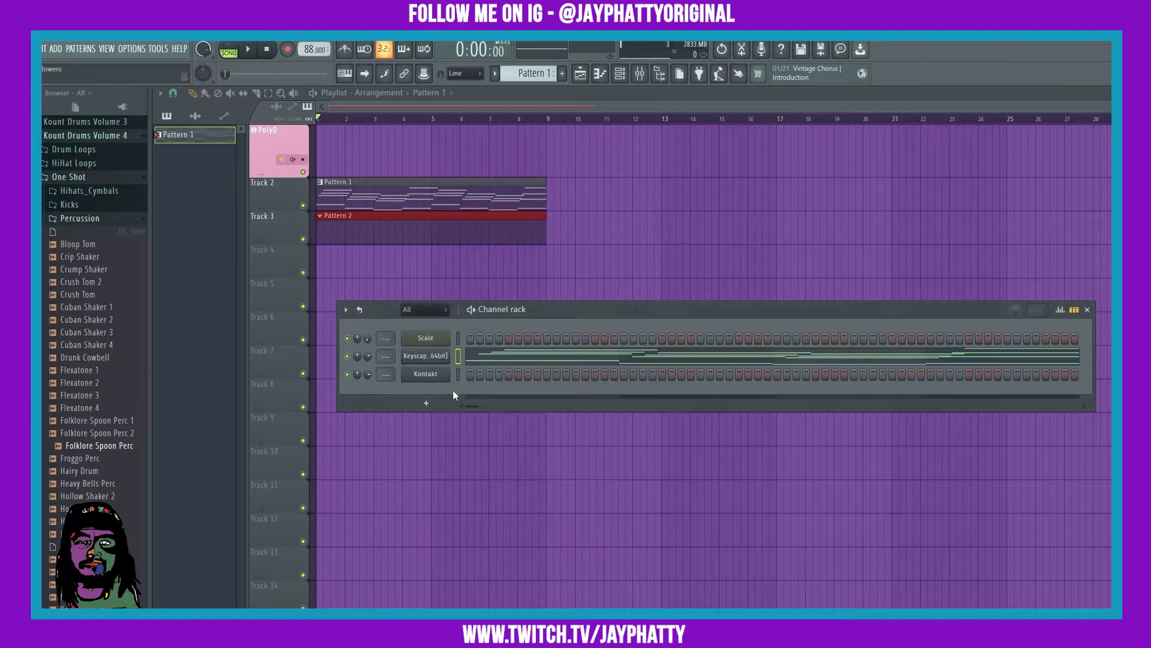
- Paste the copied root notes into the Kontakt channel's piano roll in Pattern 2 and deselect them
right_click(458, 371)
click(466, 377)
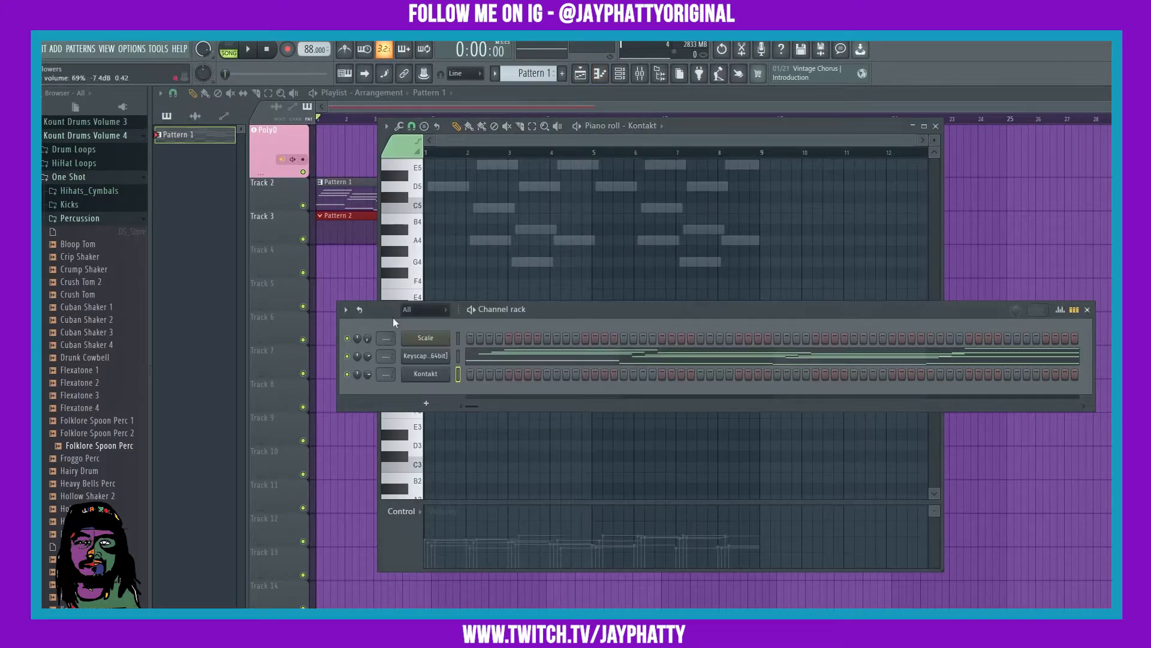
scroll(527, 77, down, 1)
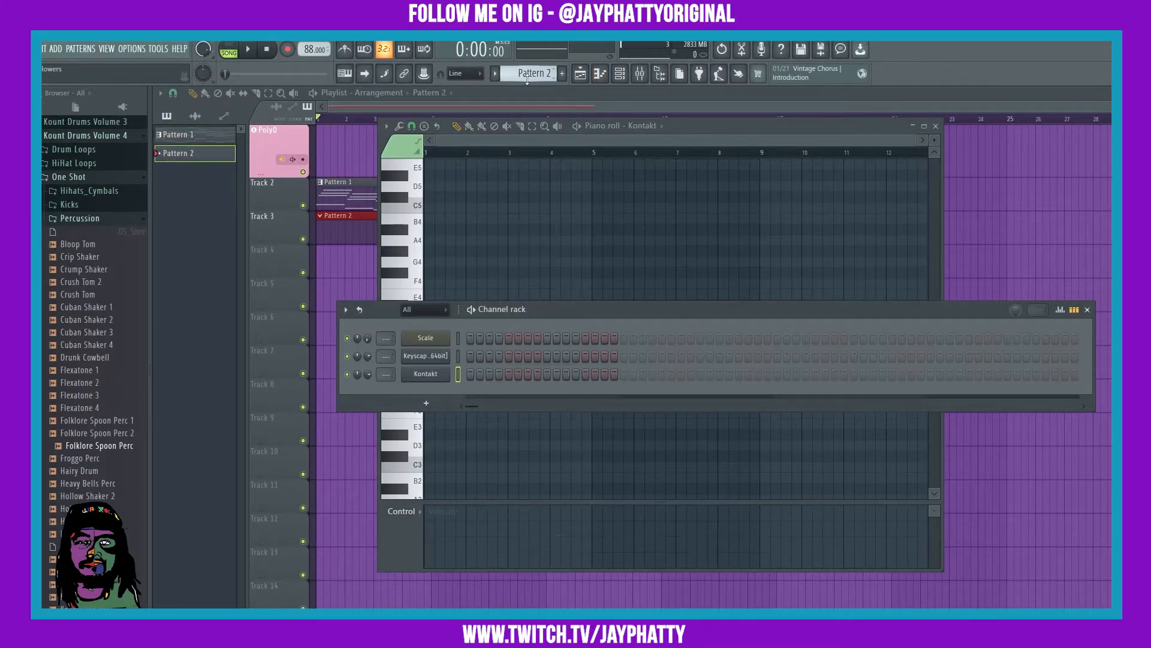
right_click(439, 376)
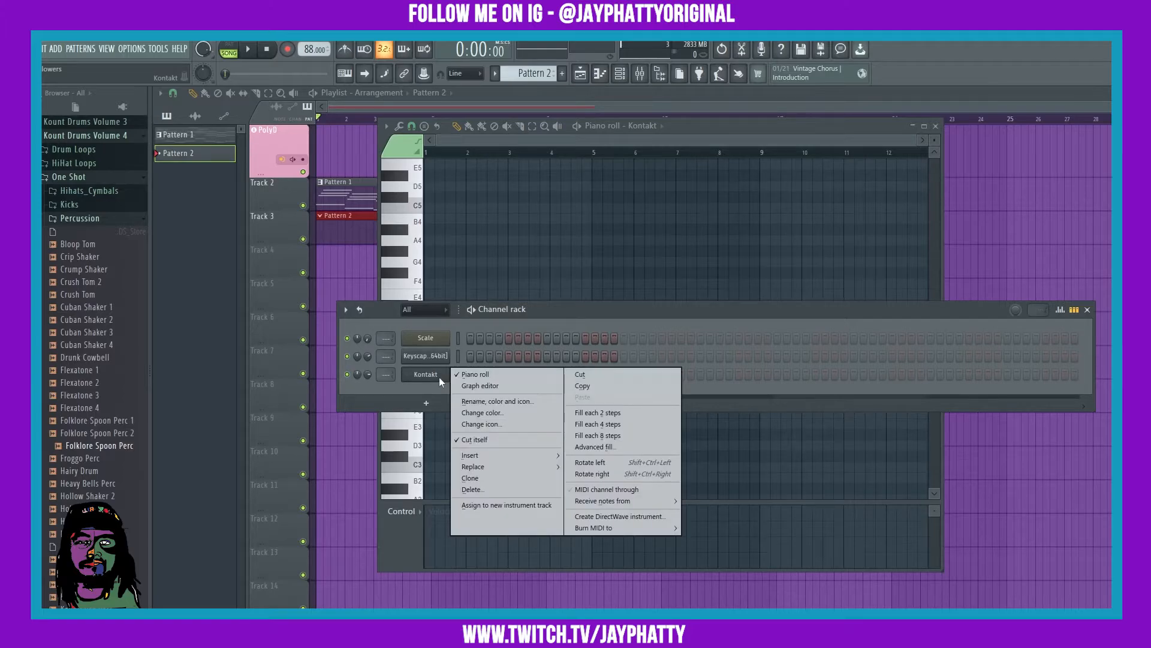
click(708, 129)
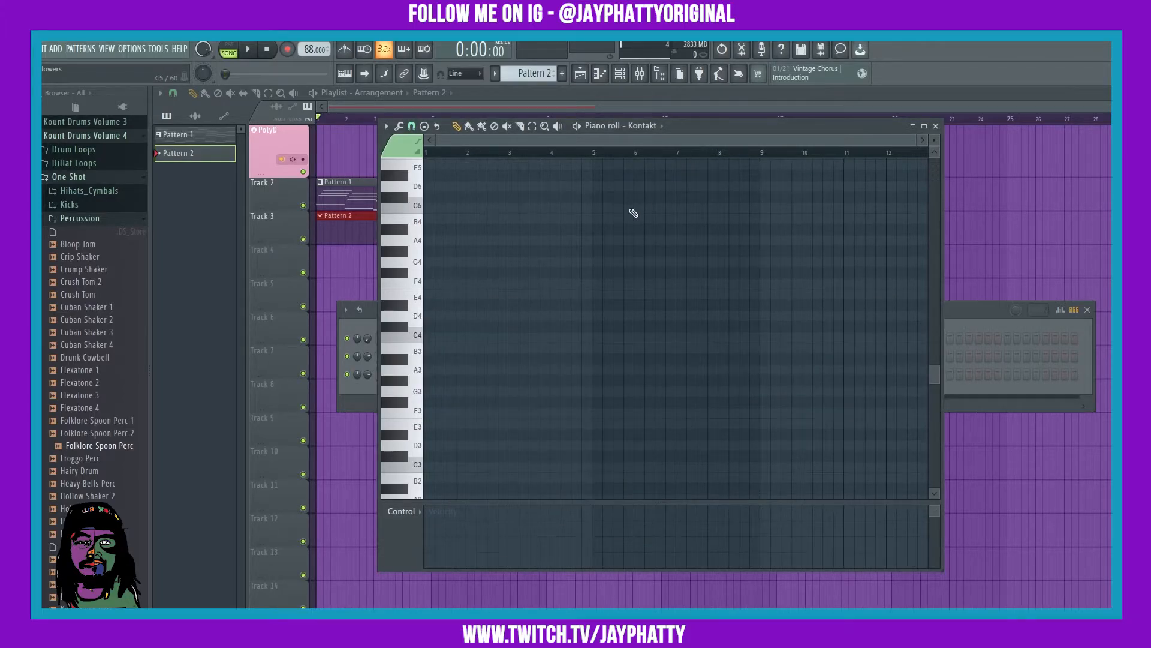
key(ctrl+v)
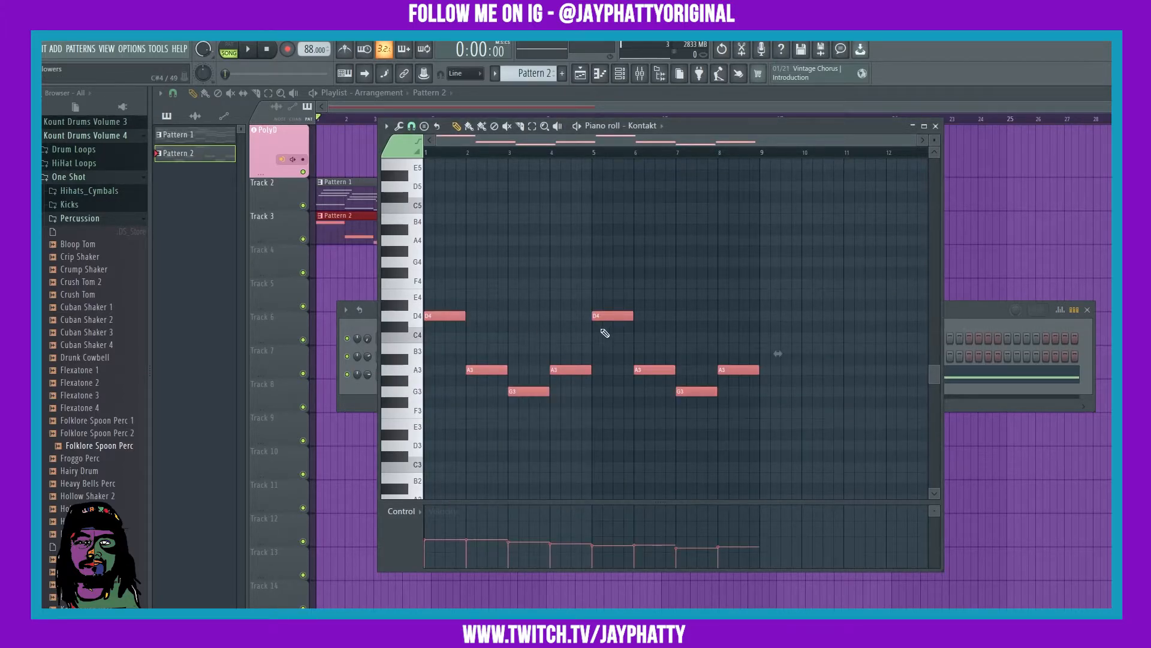
key(ctrl+d)
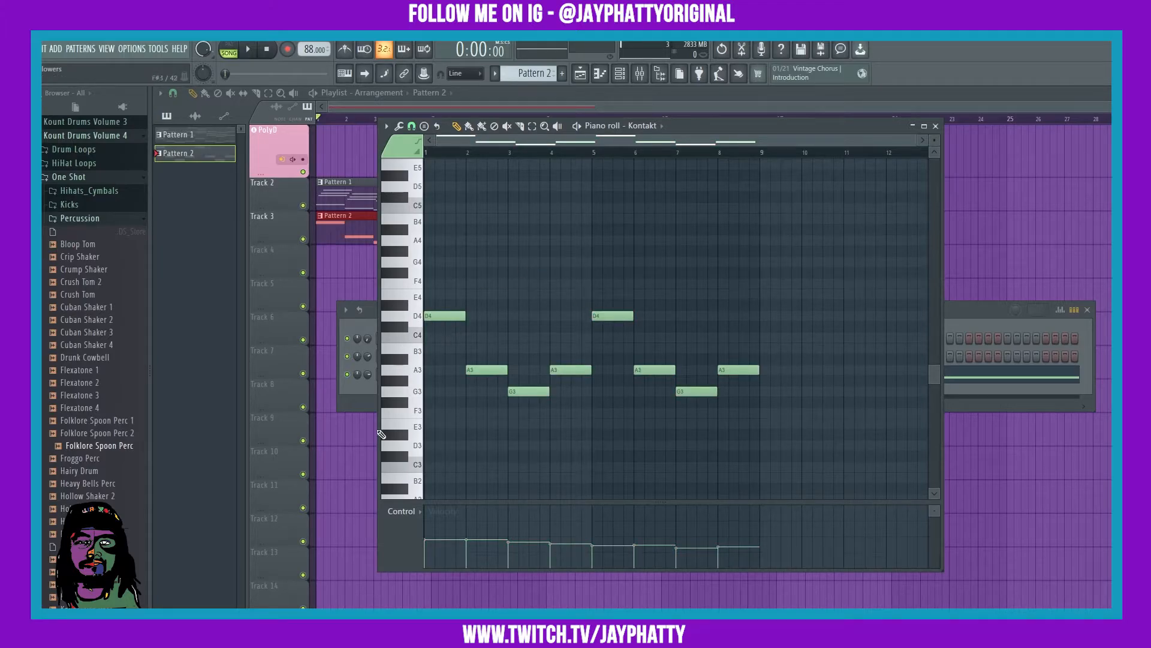
- Play the song with the new bass line and turn down the Kontakt channel's volume slightly
scroll(532, 322, up, 1)
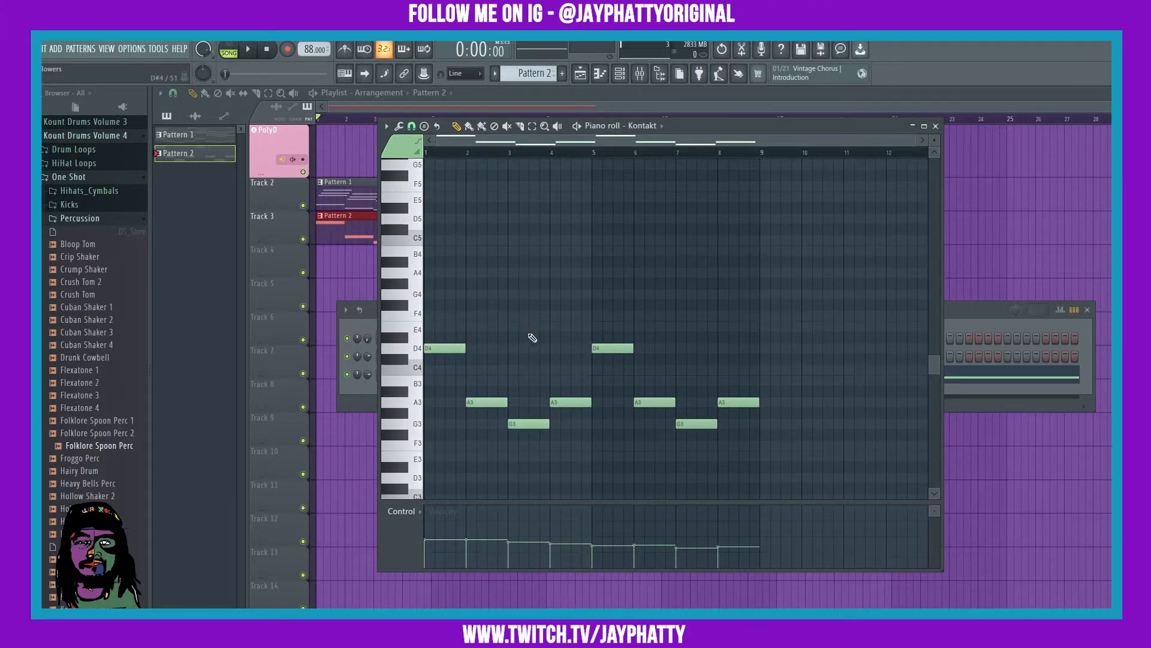
scroll(533, 338, up, 1)
scroll(533, 338, down, 1)
key(space)
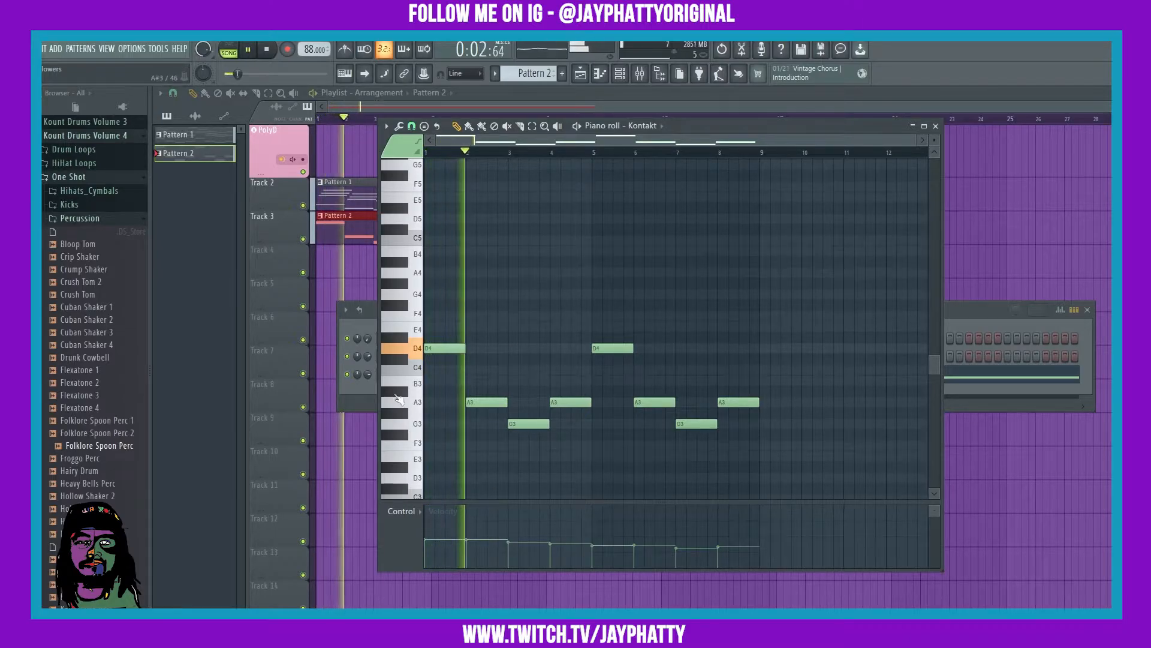
drag(369, 375, 369, 383)
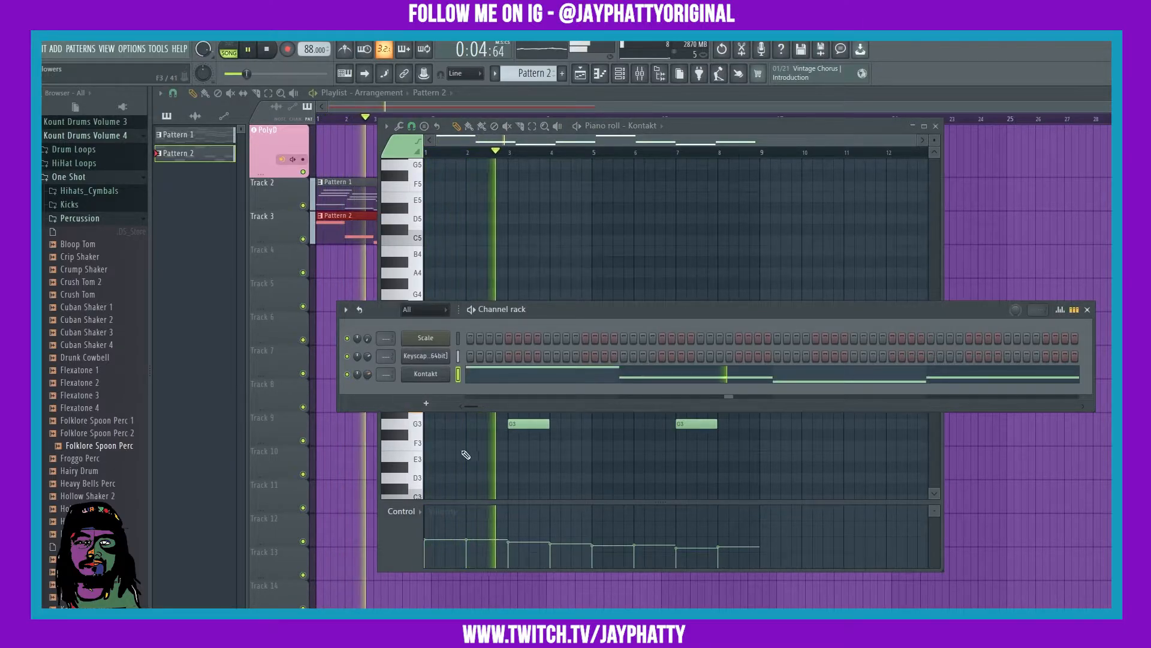
- Even out the velocities of the second, third and fourth bass notes and stop playback
click(468, 546)
drag(470, 549, 568, 549)
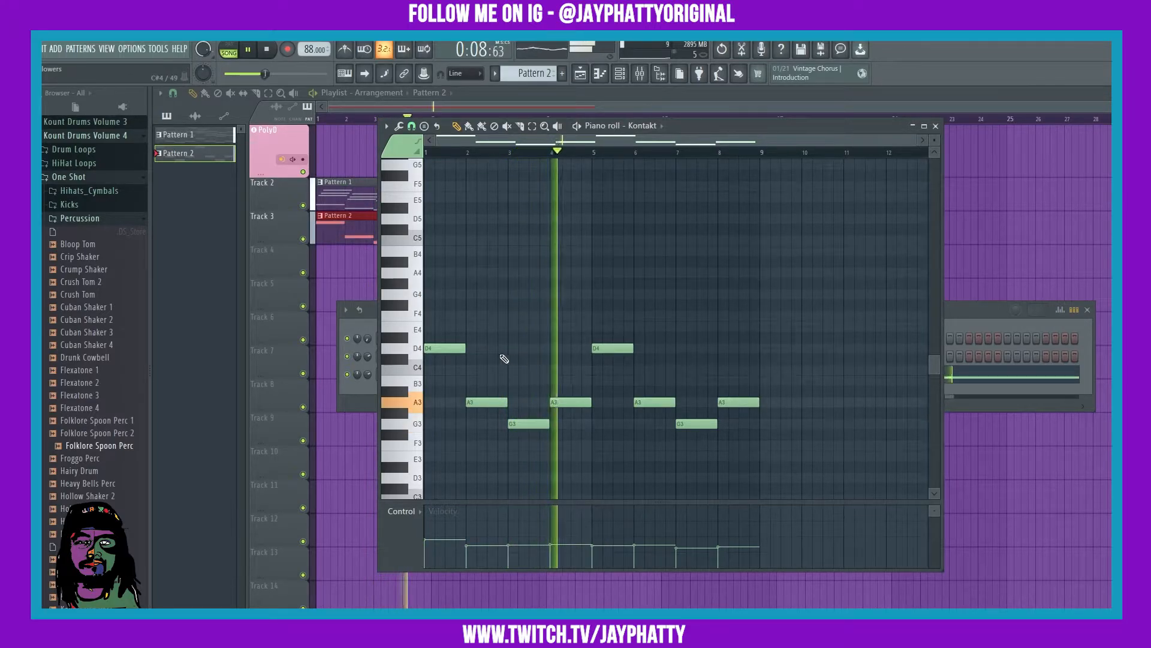
key(space)
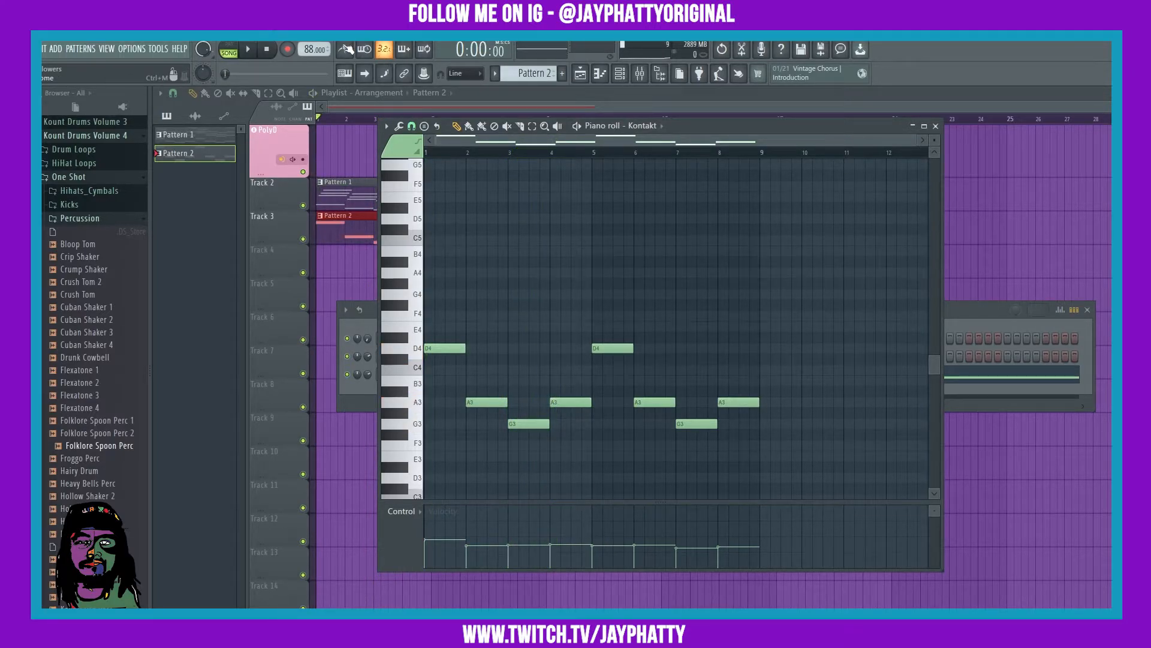
- Shorten the first D4 bass note to three quarters of a bar and add a 12-step D4 directly after it
drag(464, 348, 454, 349)
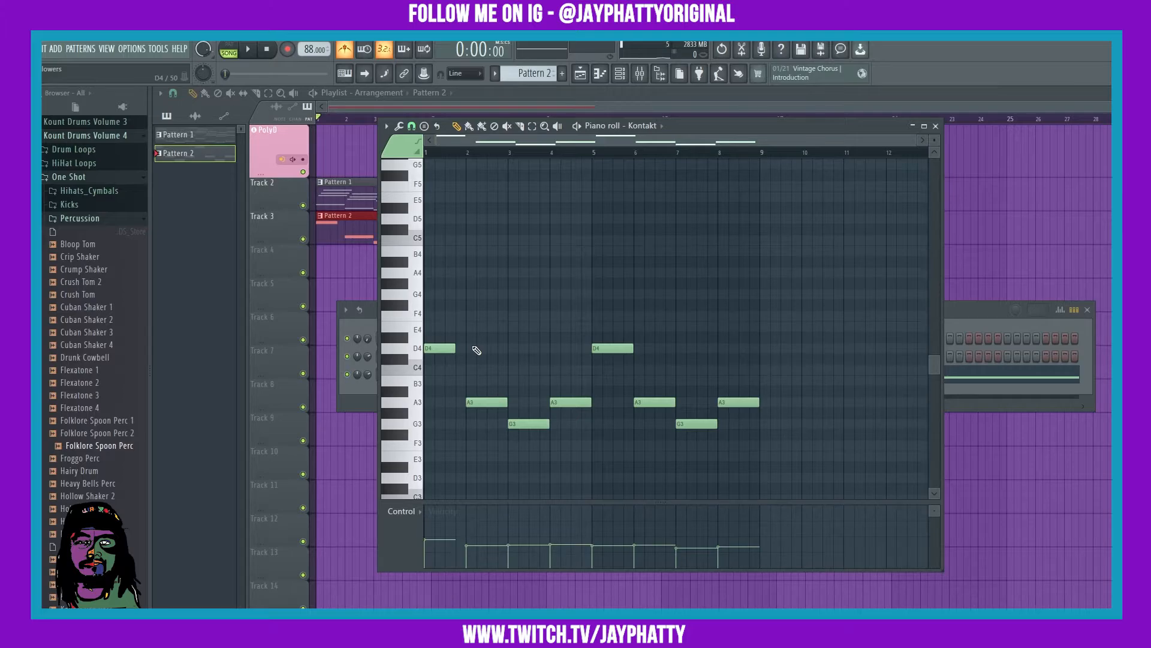
scroll(477, 350, up, 4)
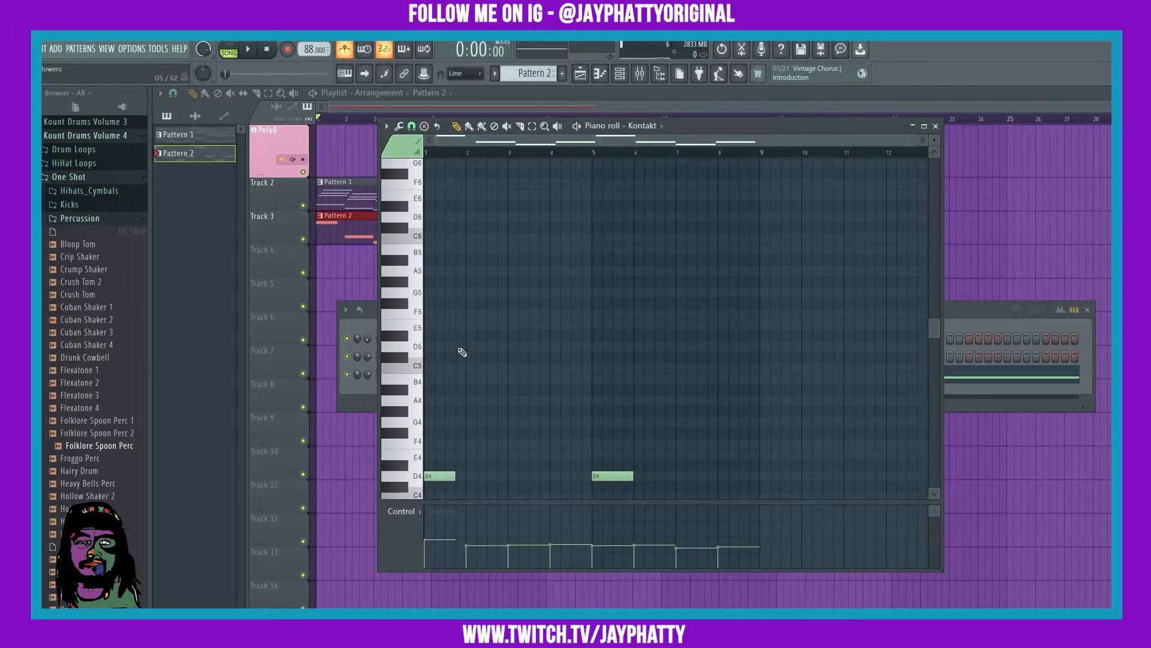
scroll(457, 352, down, 3)
scroll(478, 147, up, 4)
drag(476, 143, 457, 144)
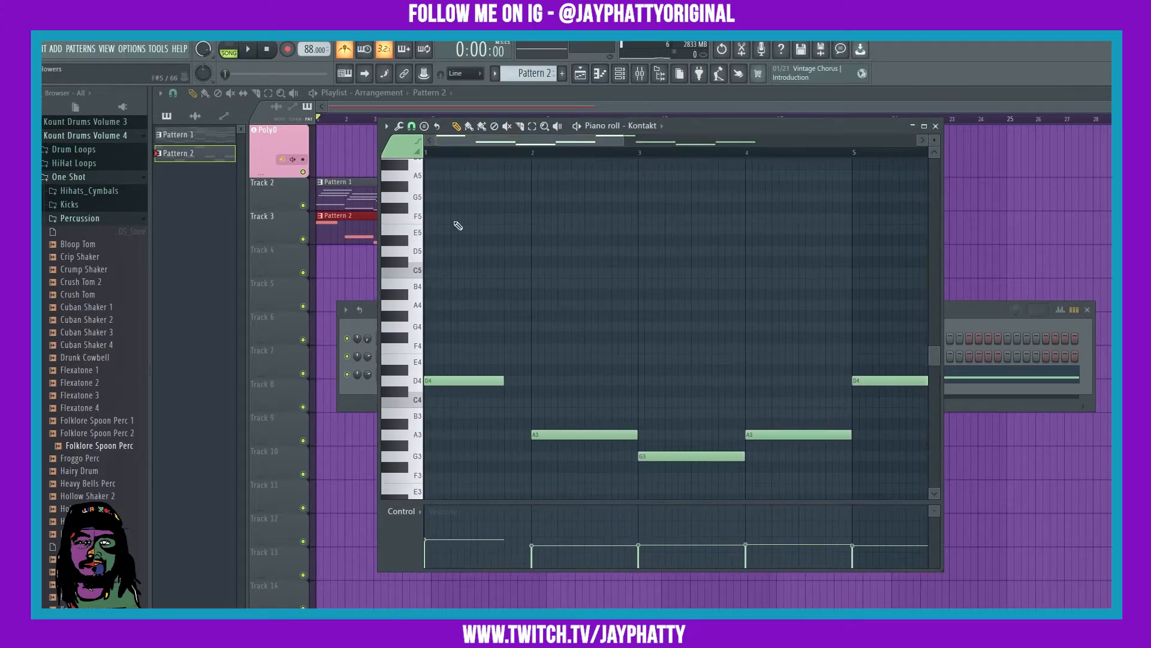
key(space)
click(513, 380)
drag(507, 378, 503, 378)
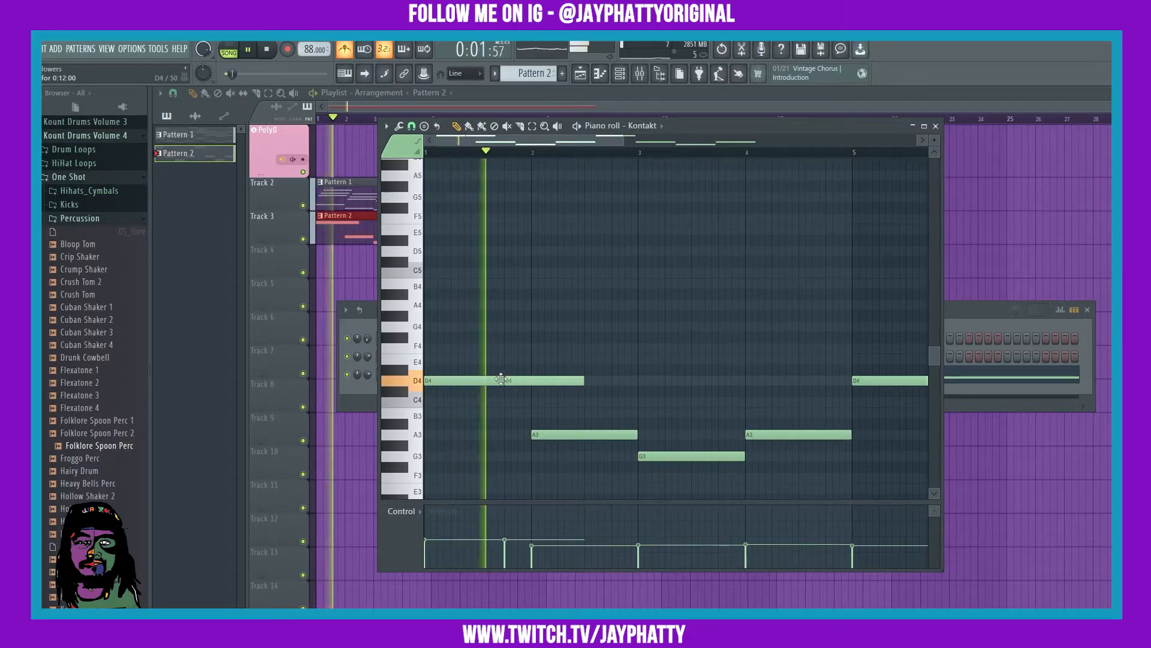
- Shorten the second D4 bass note in bar 1 and replay the song to check its timing
key(space)
key(space)
drag(582, 381, 513, 386)
key(space)
key(space)
- Extend the first D4 to 14 steps and place a 2-step D4 directly after it, ending at bar 2
click(466, 383)
key(space)
key(space)
right_click(478, 382)
key(space)
key(space)
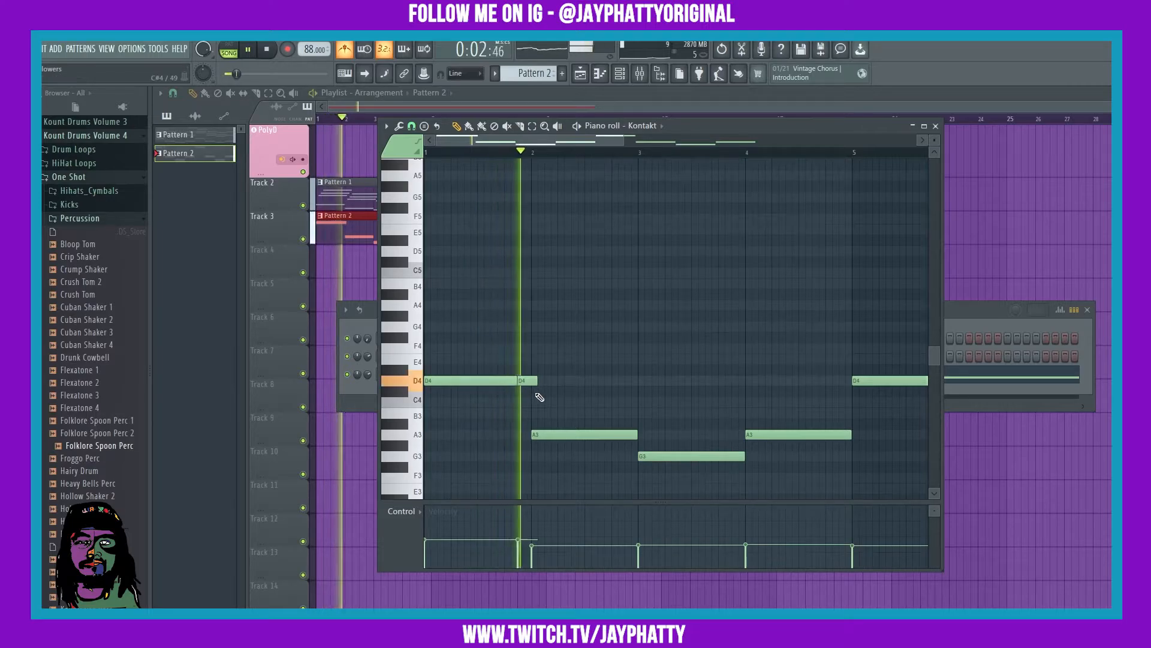
key(space)
key(space)
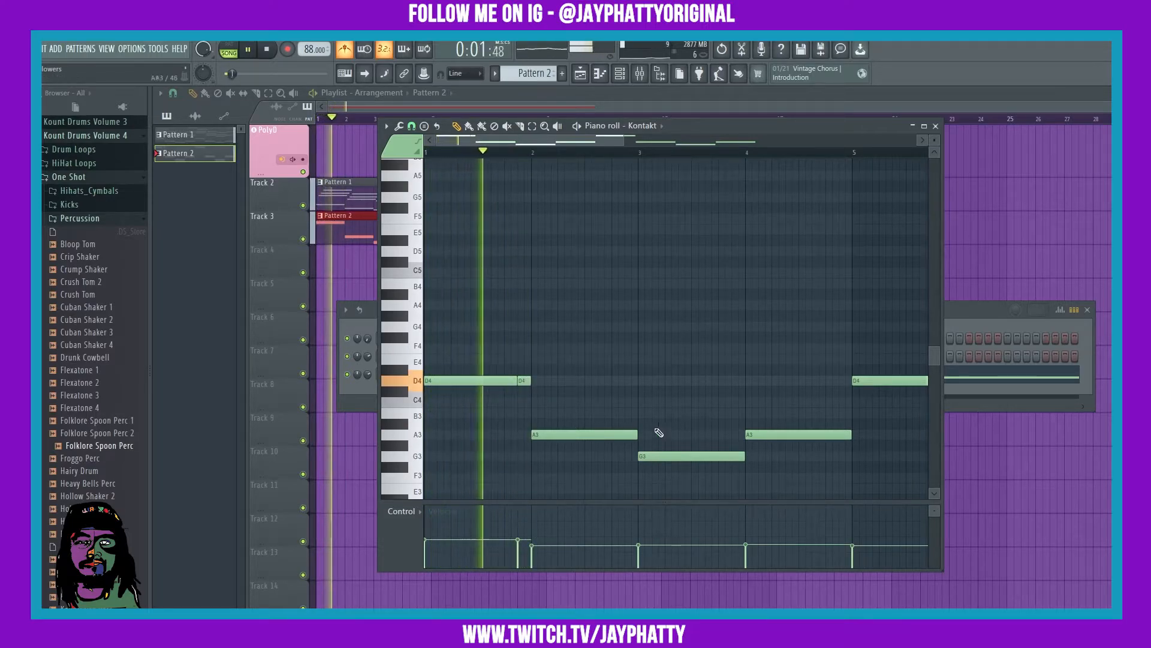
- Shorten the A3 note in bar 2 to 10 steps, add a 6-step A3 directly after it, and restart playback
mouse_move(636, 432)
mouse_down()
mouse_move(582, 422)
mouse_move(600, 437)
mouse_move(637, 434)
mouse_up()
click(593, 434)
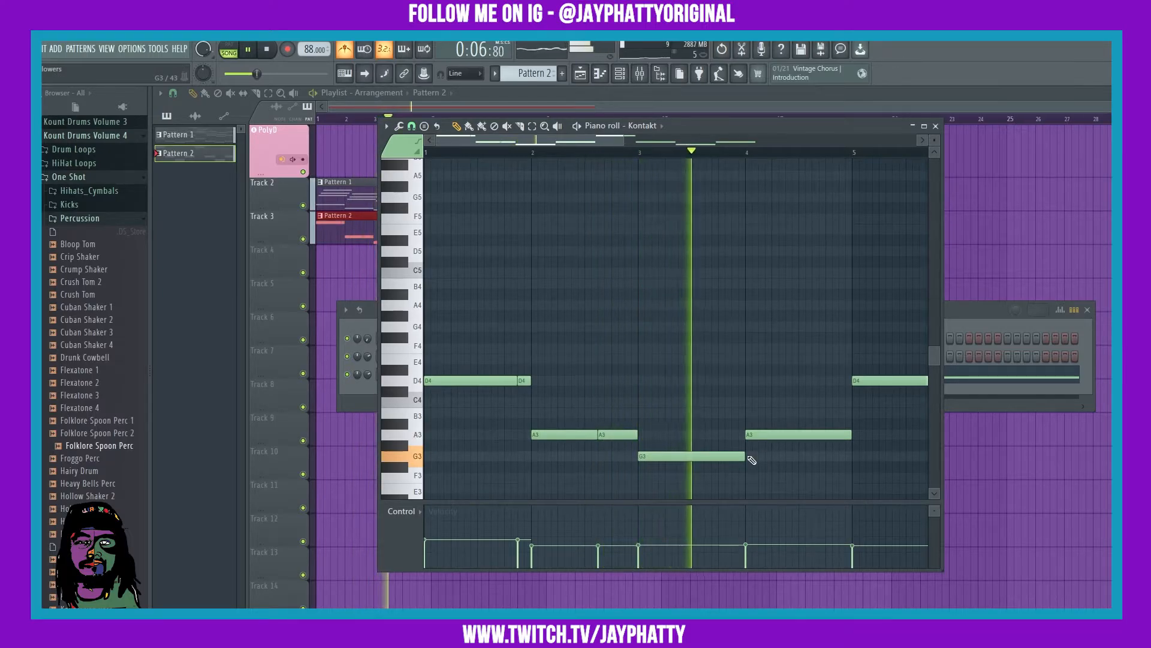
key(space)
- Shorten the G3 note in bar 3 to 14 steps and fill the last two steps with a high G5
drag(735, 454, 728, 454)
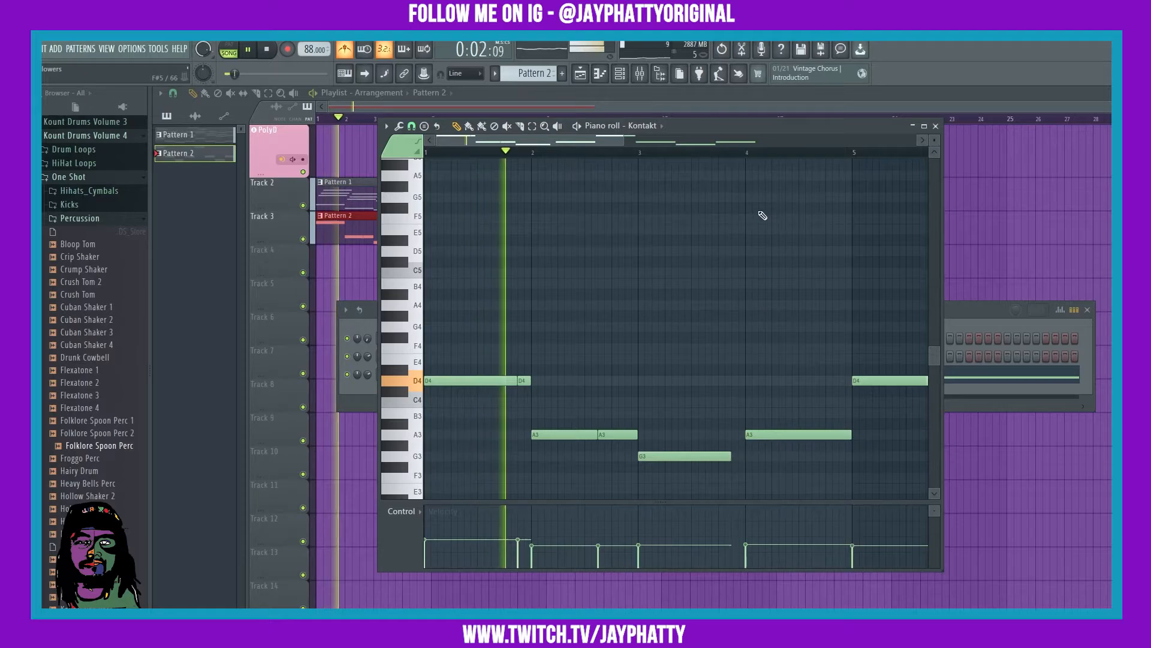
click(737, 196)
drag(822, 197, 746, 197)
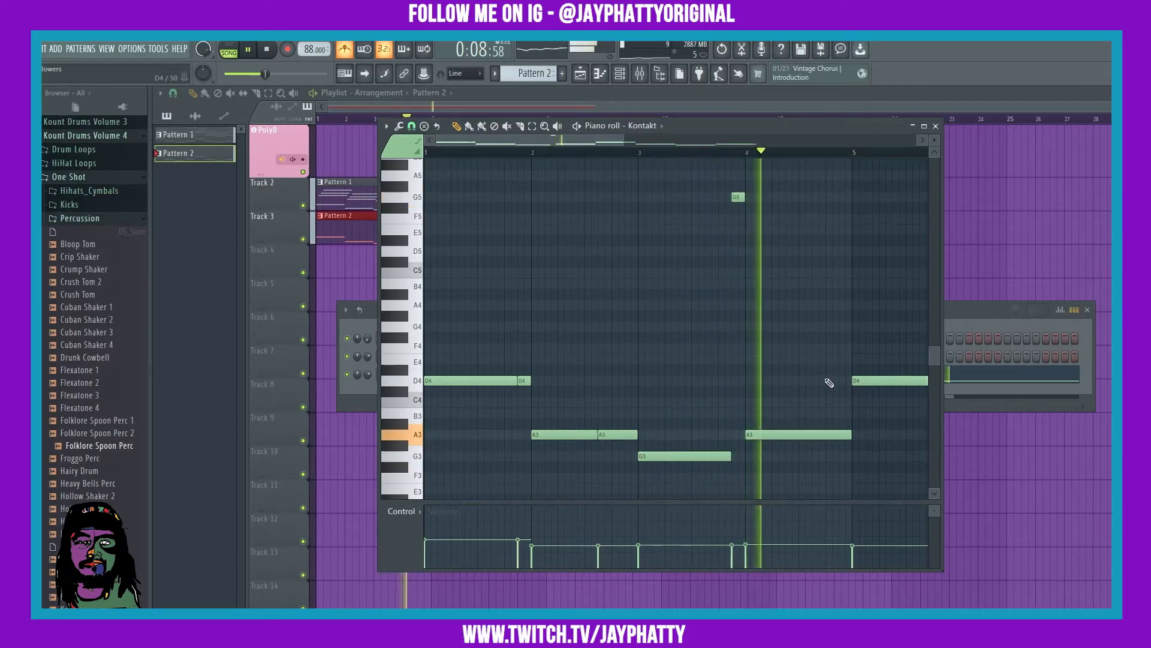
- Shorten the A3 note in bar 4 to 10 steps and add a 6-step A3 to fill the bar
scroll(783, 156, down, 1)
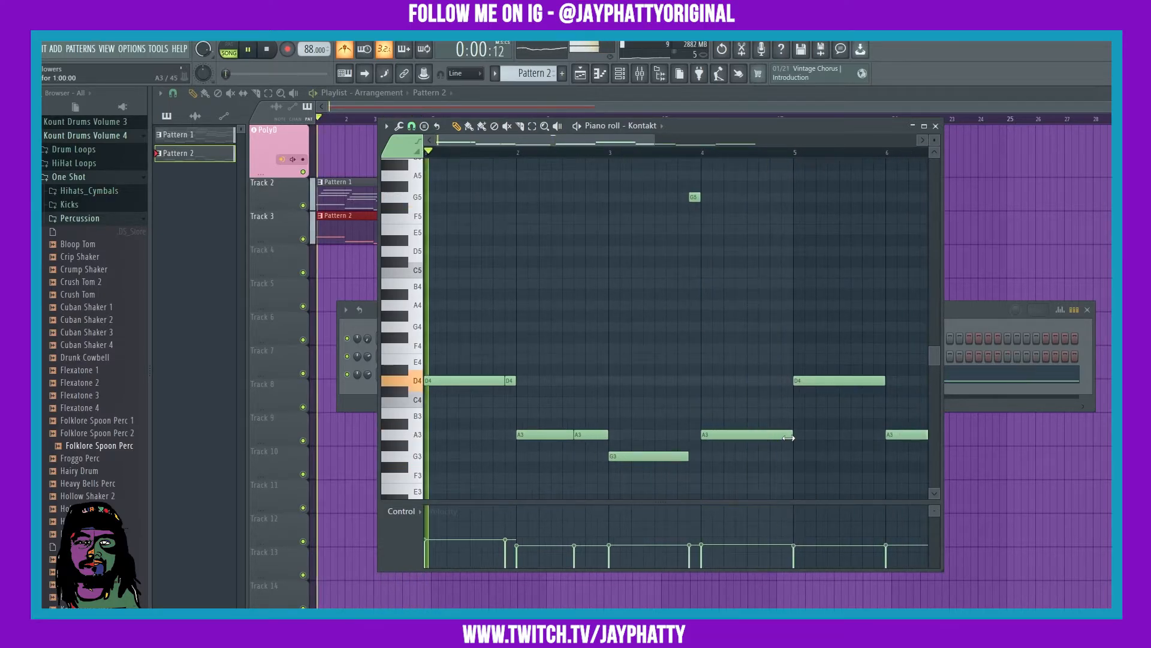
drag(789, 437, 756, 435)
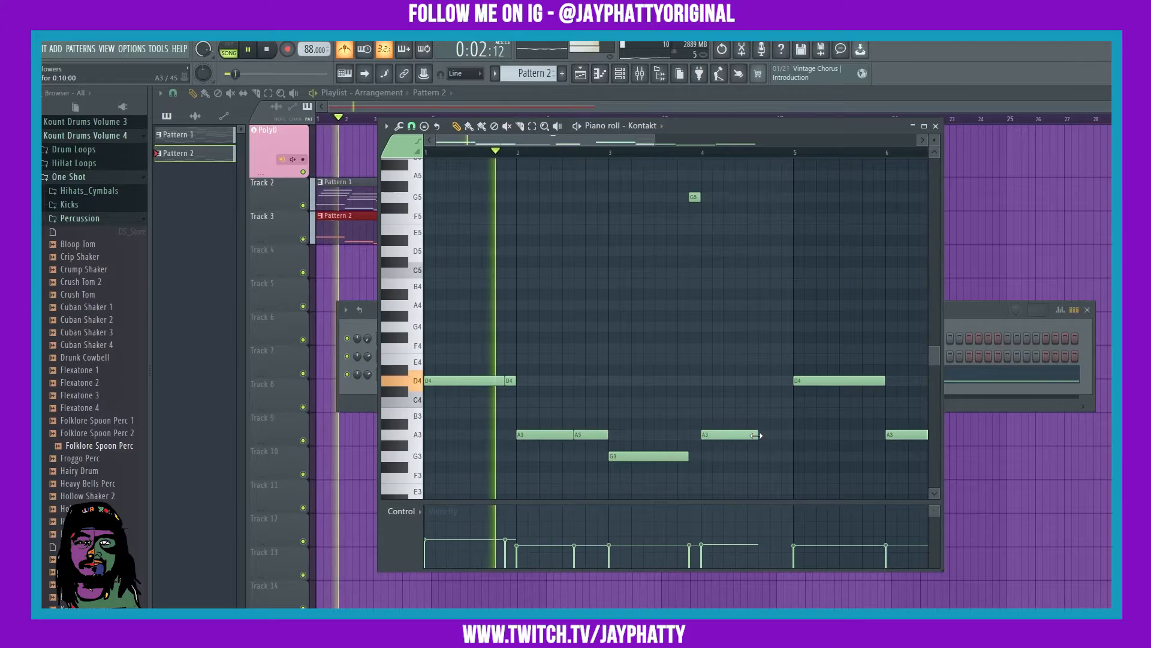
click(792, 436)
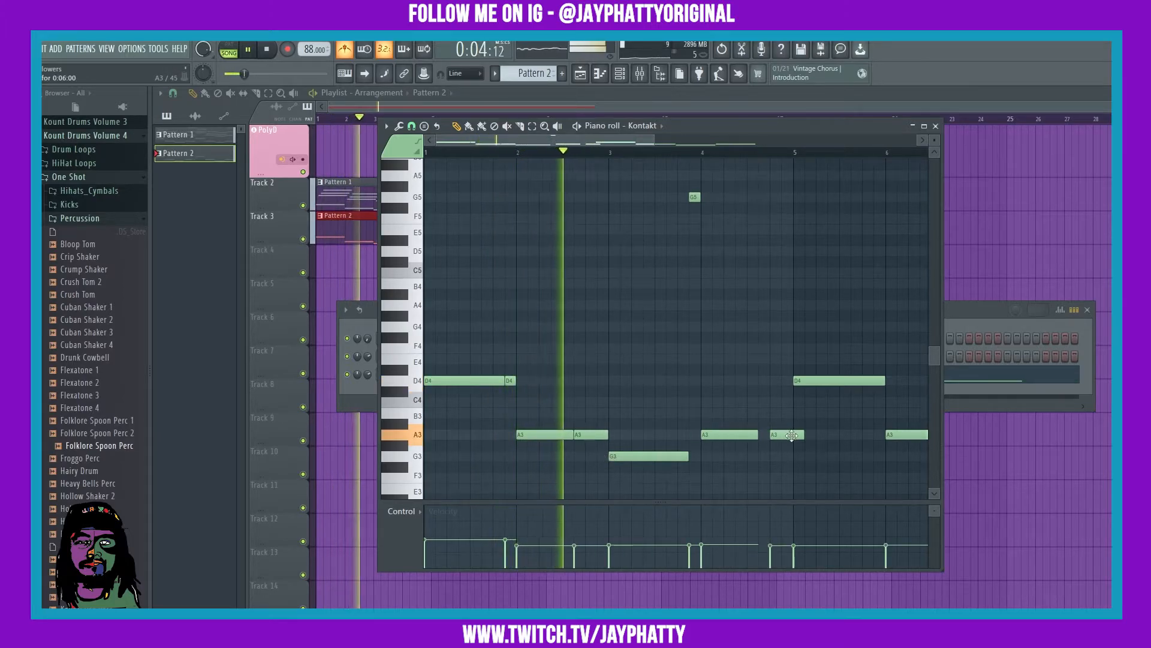
- Delete the old root notes in bars 5 to 8 and replace them with a copy of the first four bars
scroll(663, 147, down, 1)
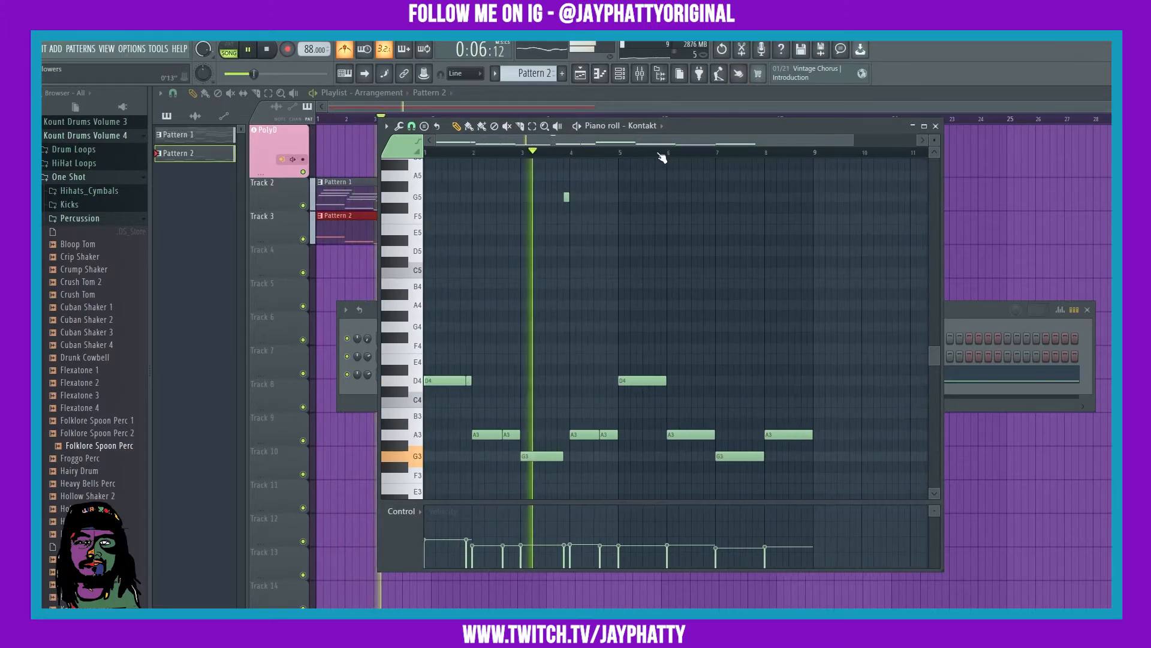
right_click(755, 436)
right_click(714, 456)
right_click(667, 435)
right_click(637, 382)
mouse_move(635, 472)
mouse_down()
mouse_move(428, 189)
mouse_move(426, 162)
mouse_up()
scroll(579, 495, down, 3)
mouse_move(433, 331)
mouse_down()
mouse_move(643, 326)
mouse_move(608, 326)
mouse_up()
click(681, 299)
- Lower the velocities of both high G5 notes and stop playback
scroll(681, 298, up, 1)
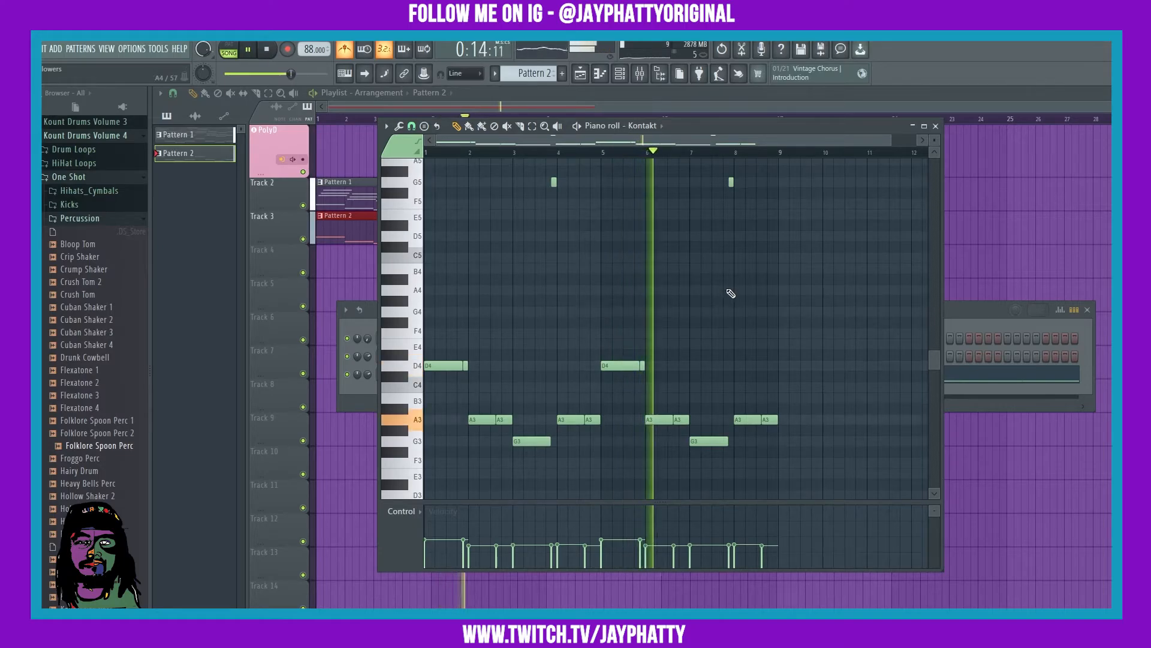
scroll(732, 293, up, 1)
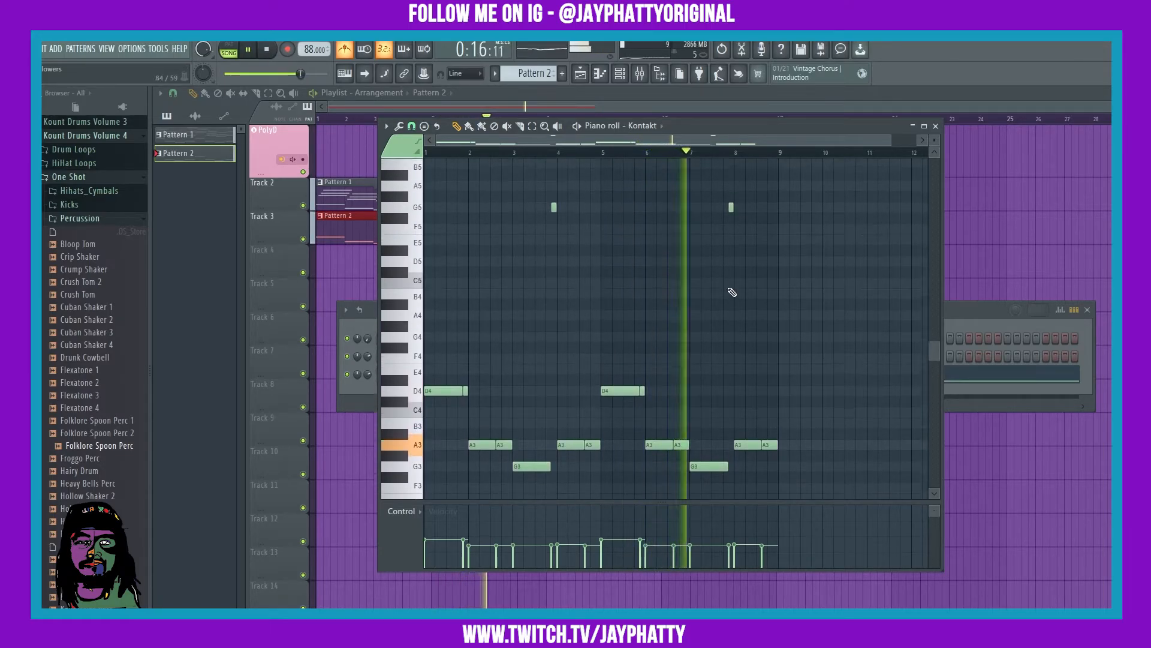
scroll(731, 292, up, 1)
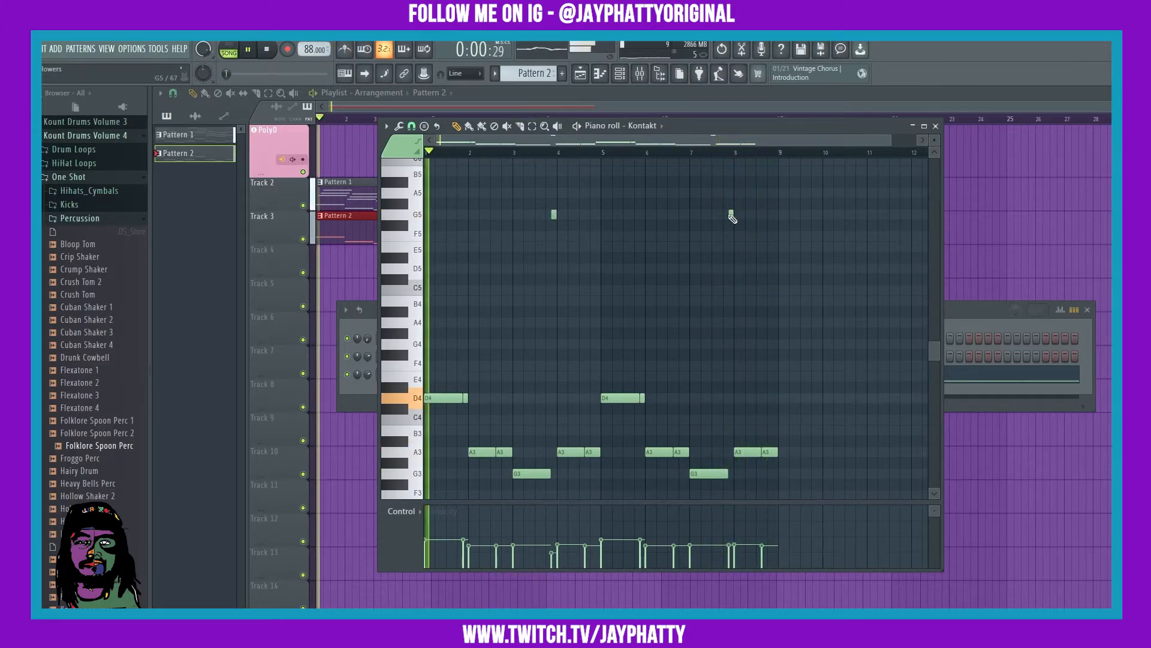
key(space)
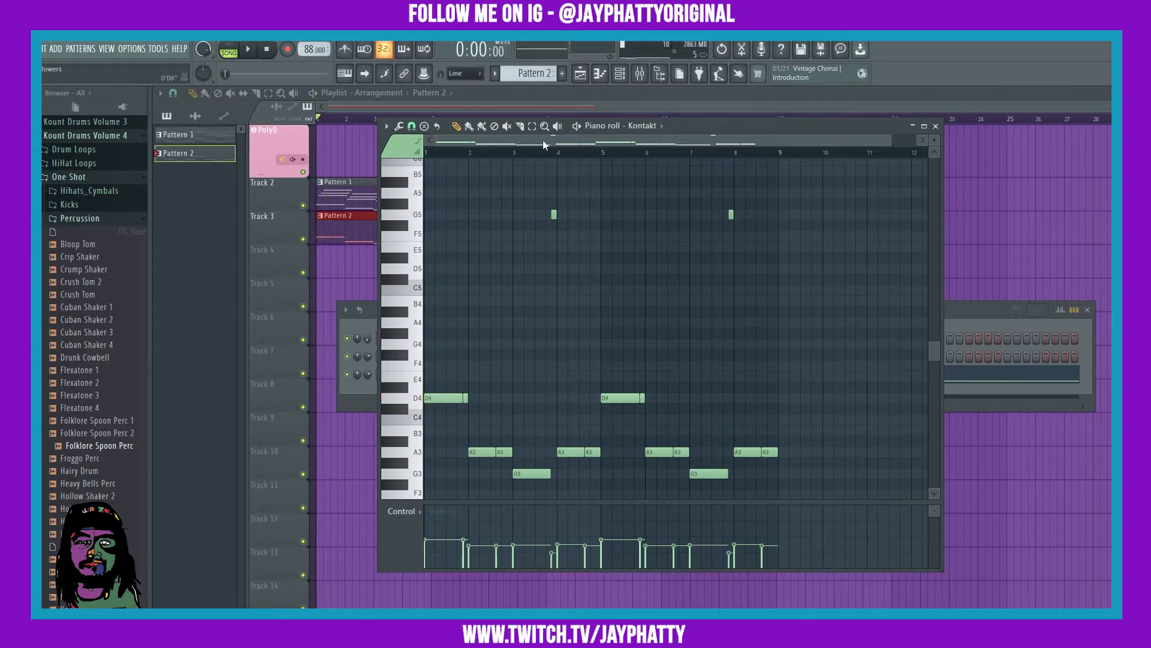
drag(542, 141, 557, 204)
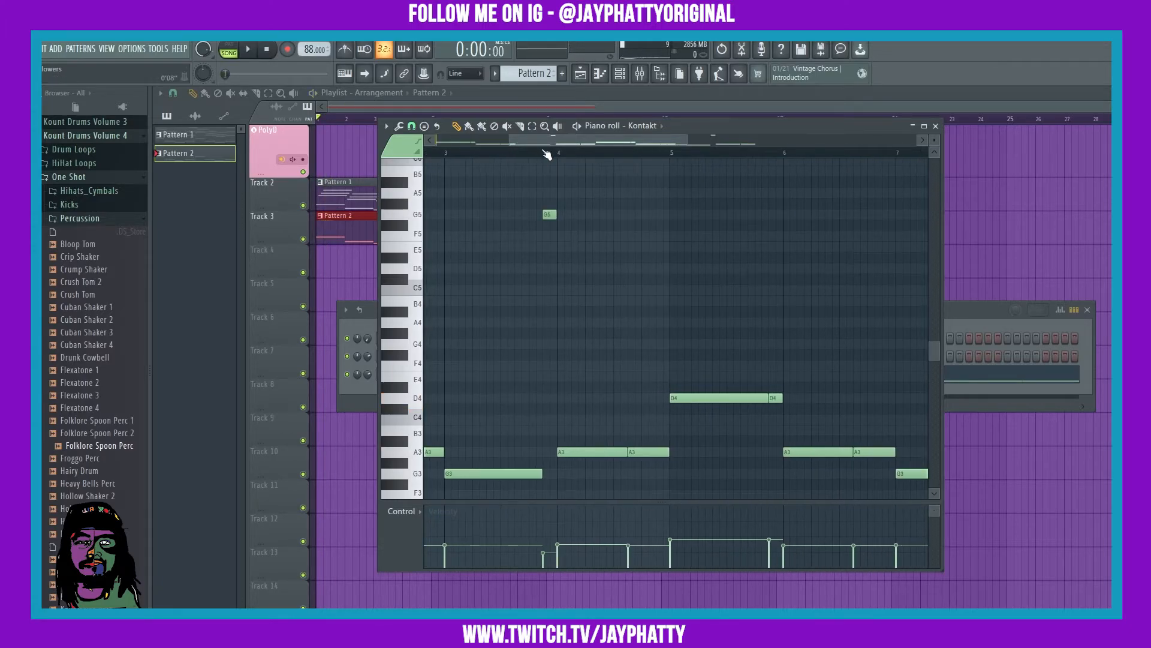
drag(547, 155, 563, 211)
scroll(547, 151, down, 7)
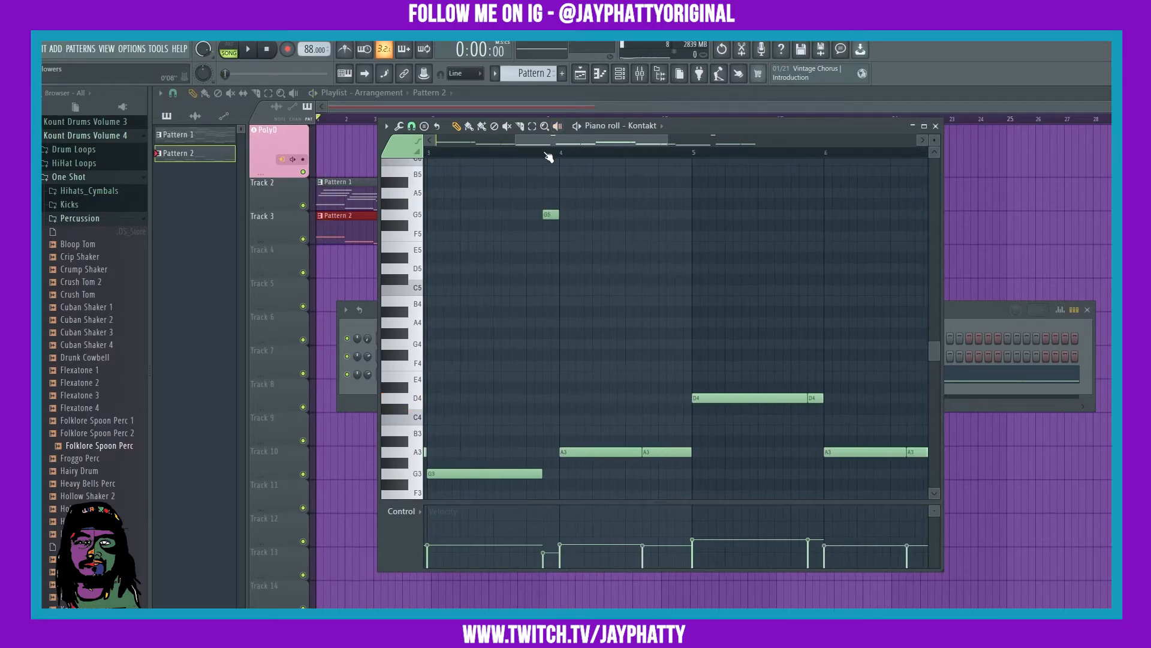
scroll(607, 279, down, 1)
scroll(610, 282, up, 1)
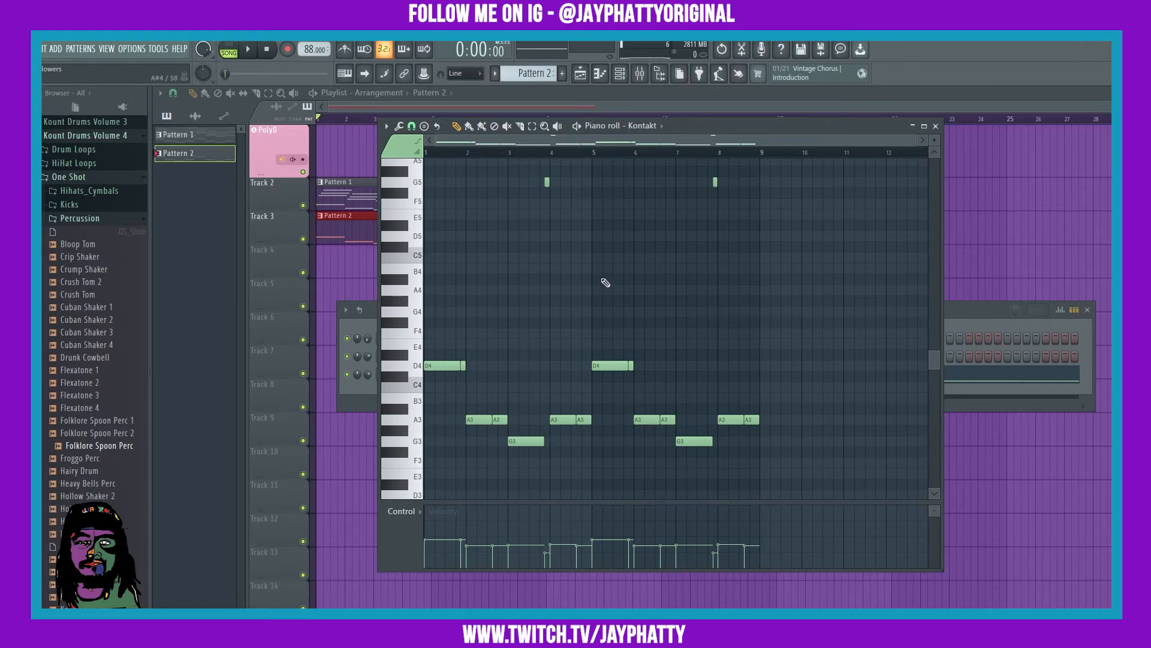
- Slightly randomize the velocities of all bass notes with bipolar levels, trying several seeds, accept the result and deselect the notes
key(ctrl+a)
key(alt+r)
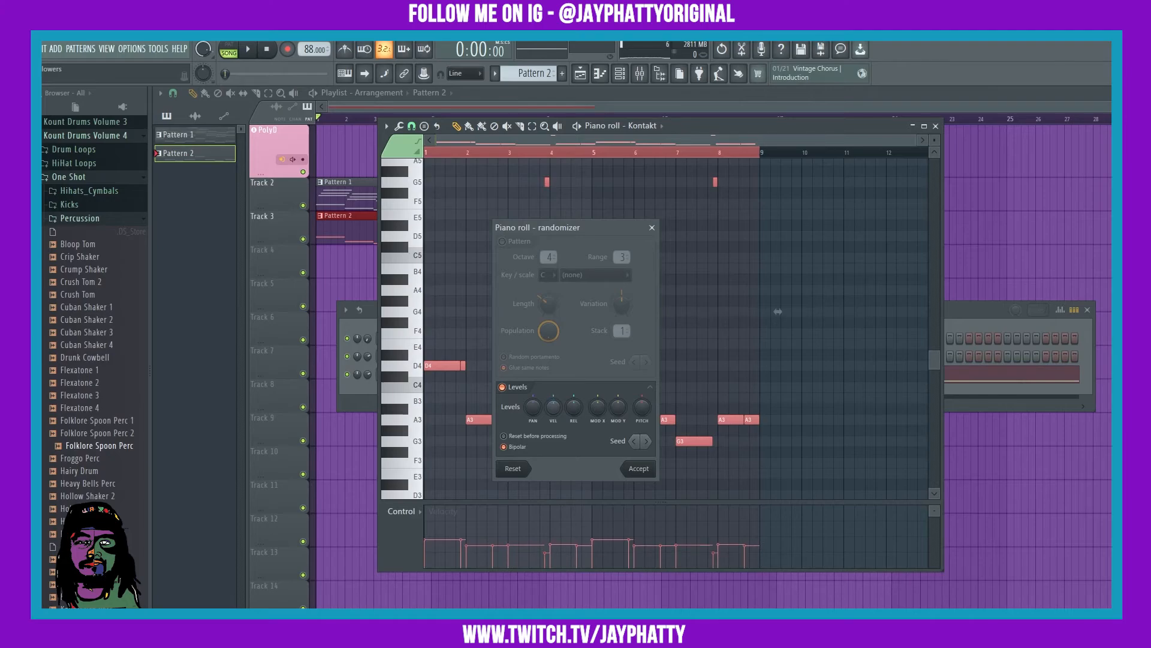
click(633, 442)
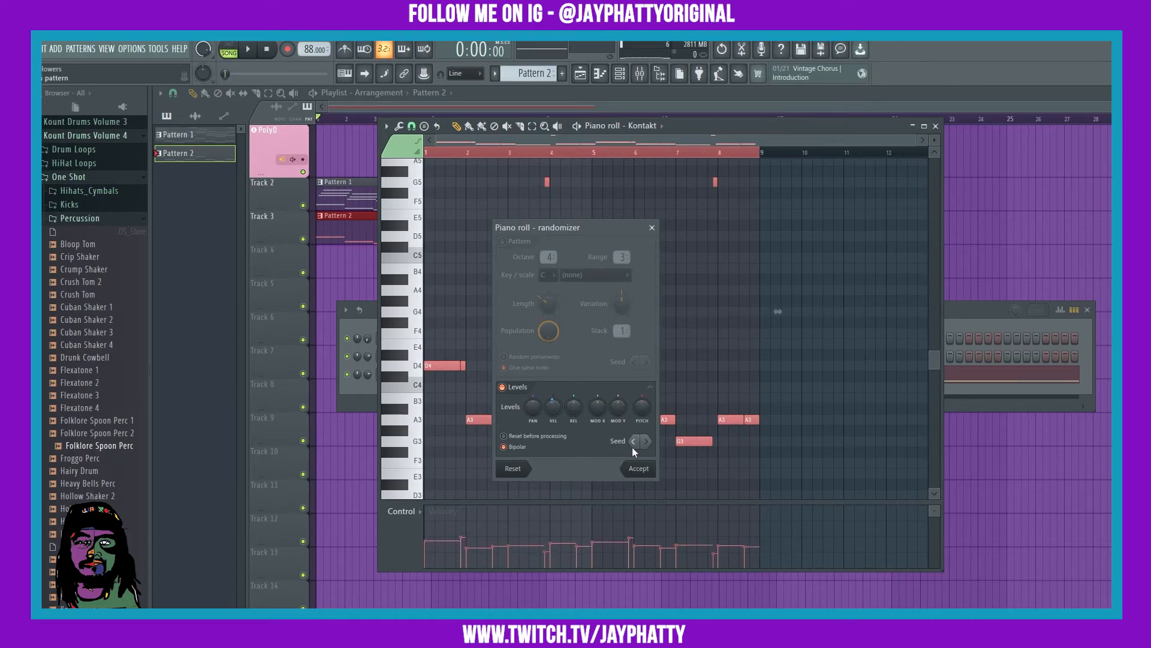
click(633, 441)
click(632, 442)
click(632, 441)
click(639, 468)
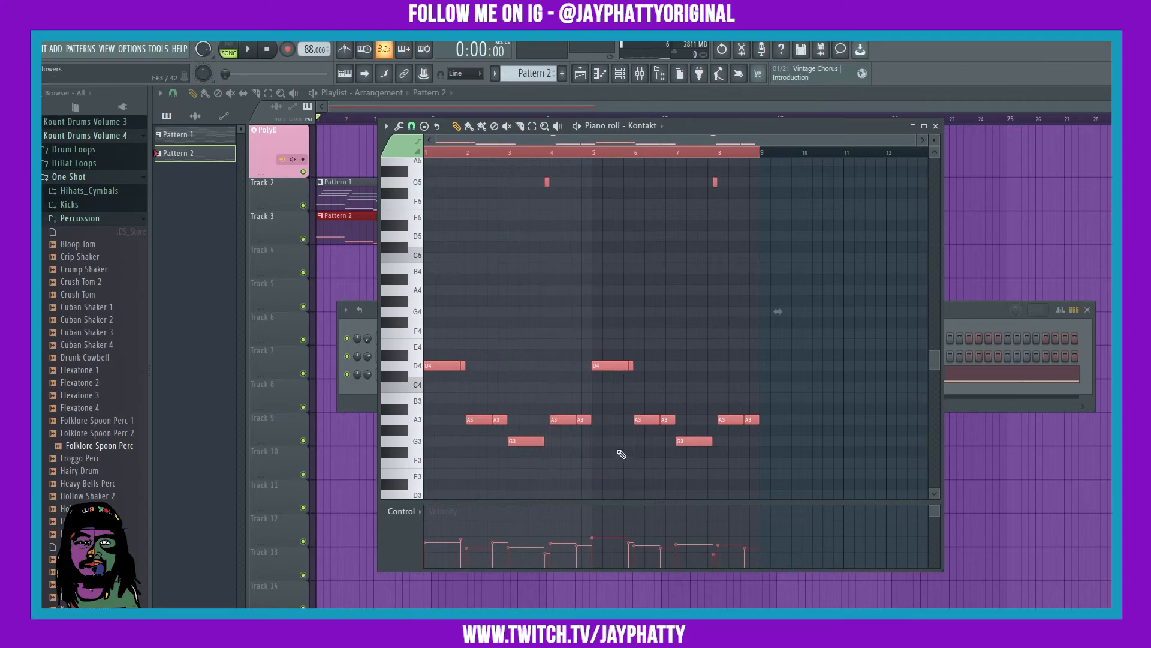
key(ctrl+d)
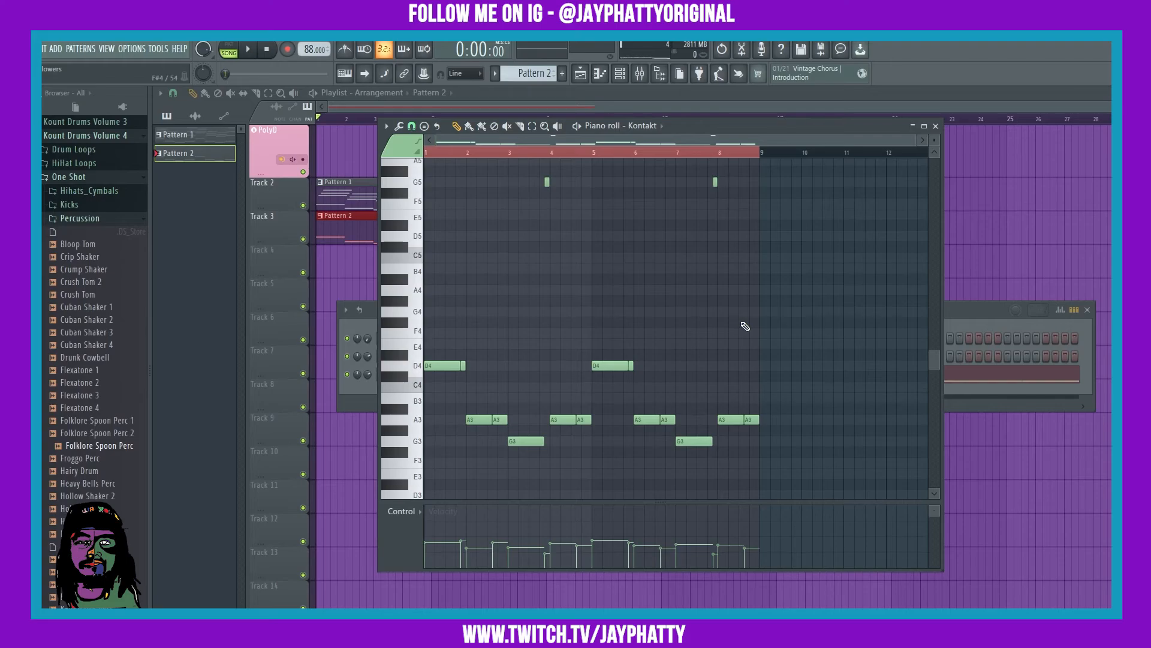
scroll(732, 296, up, 2)
scroll(742, 302, down, 3)
scroll(741, 302, up, 1)
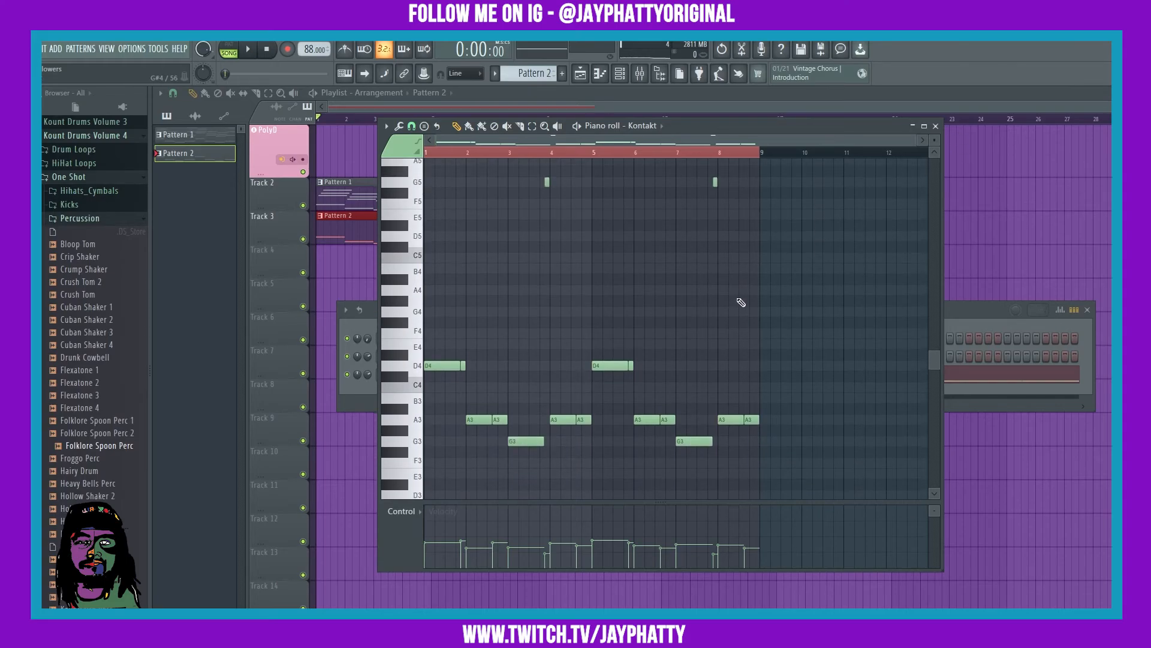